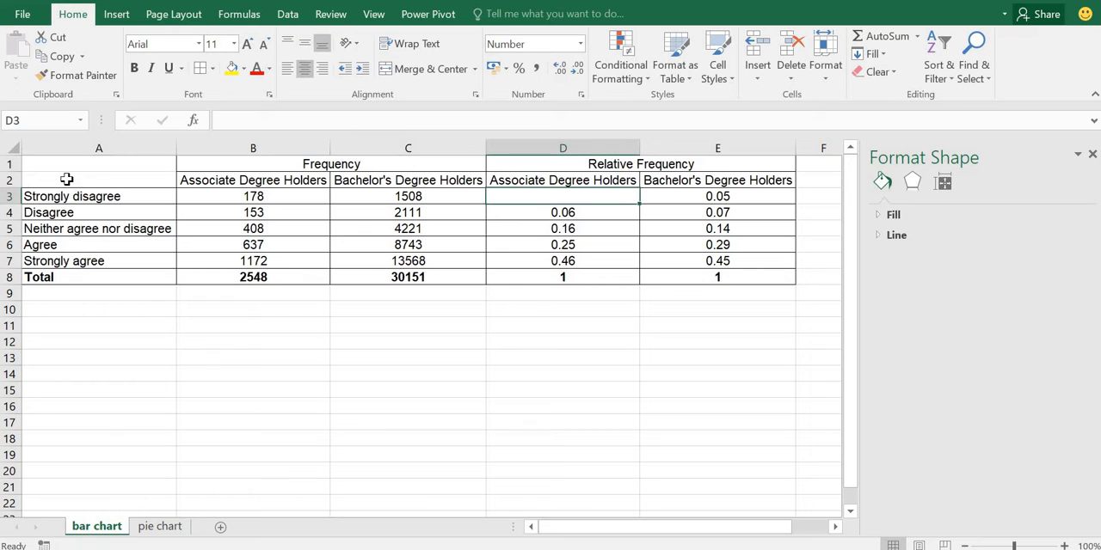
Step: Insert a 2-D clustered column chart from the frequency data in A2:C8 and place it just below the table
{"action": "left_click_drag", "start_coordinate": [67, 179], "coordinate": [424, 275]}
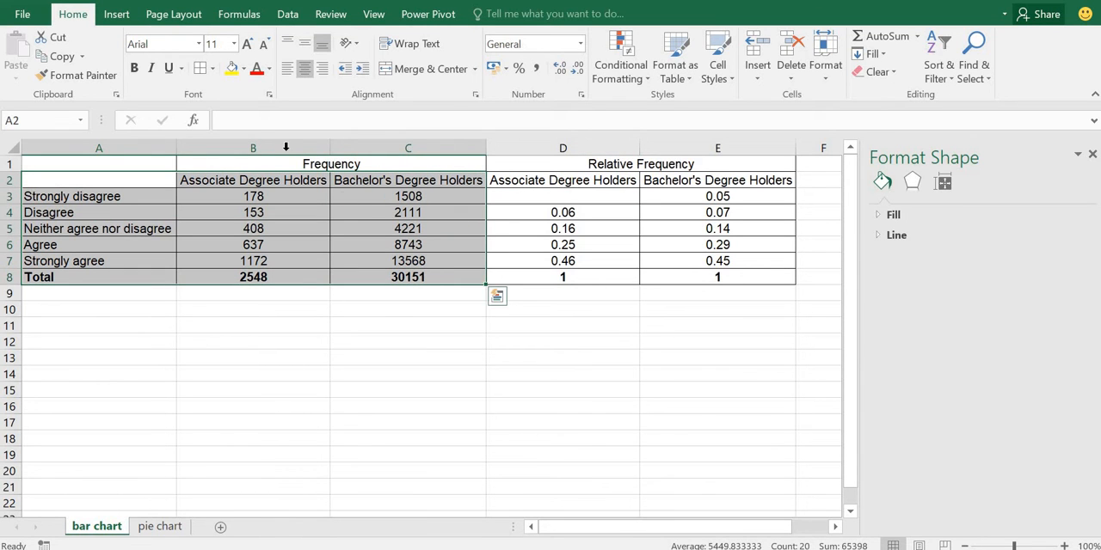
{"action": "left_click", "coordinate": [117, 17]}
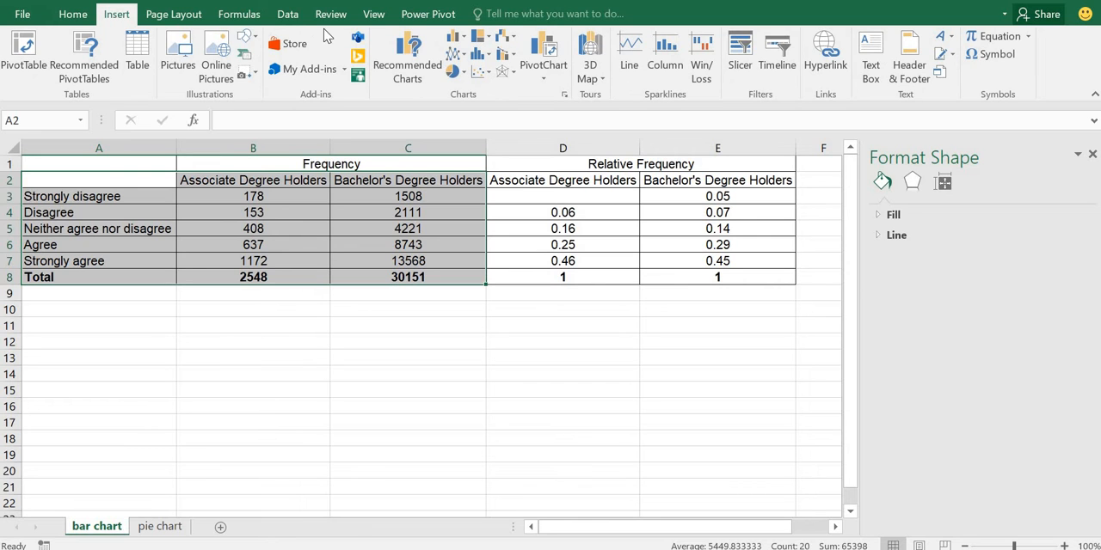
{"action": "left_click", "coordinate": [463, 38]}
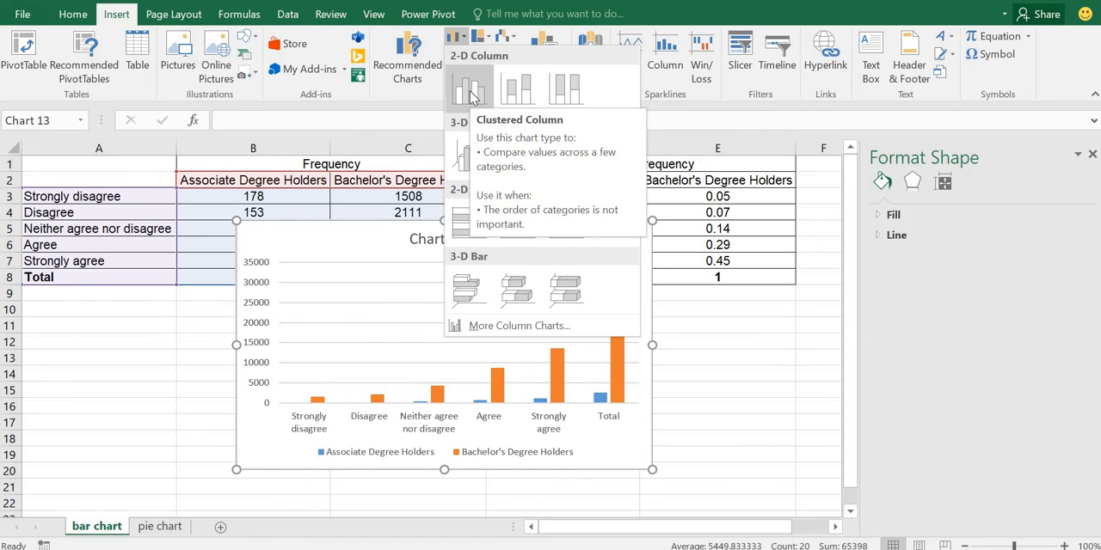
{"action": "left_click", "coordinate": [471, 96]}
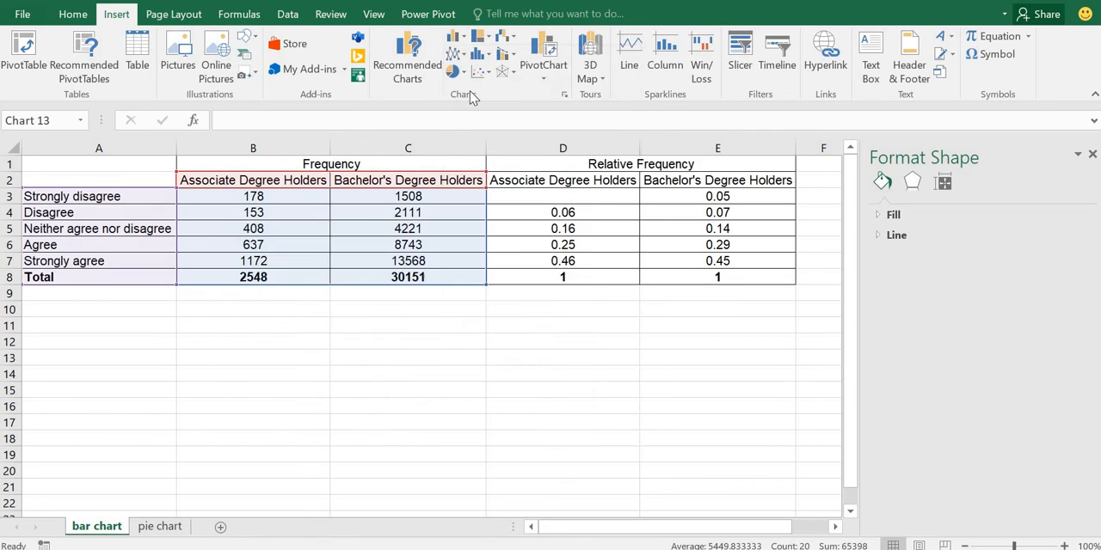
{"action": "left_click_drag", "start_coordinate": [542, 222], "coordinate": [553, 294]}
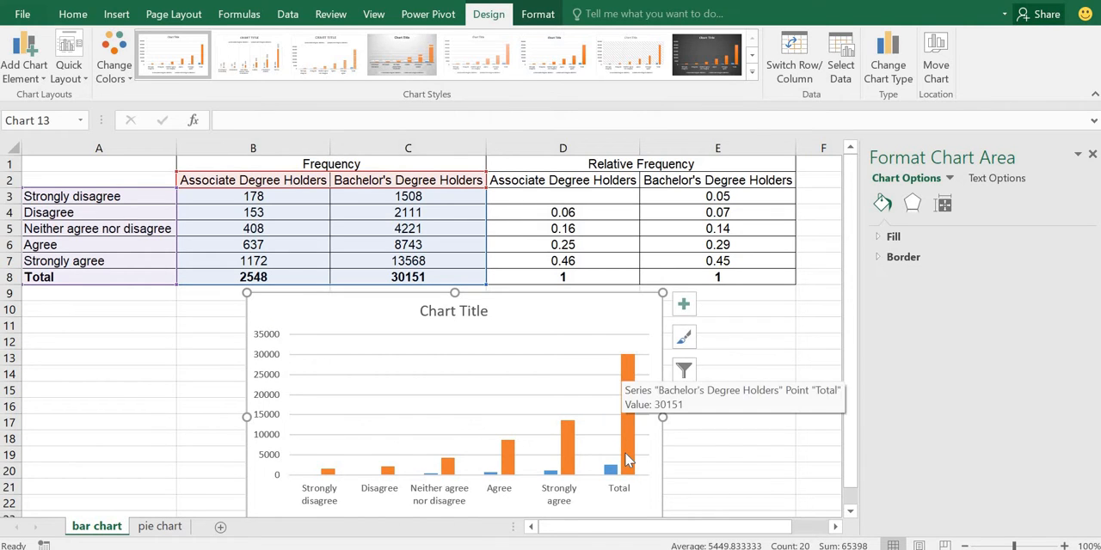
{"action": "mouse_move", "coordinate": [626, 462]}
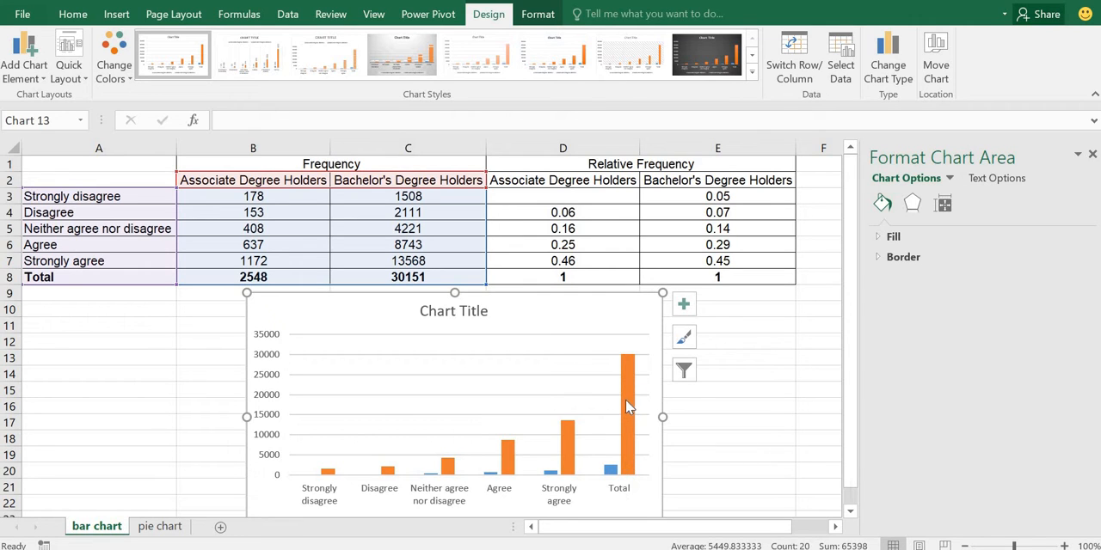
{"action": "mouse_move", "coordinate": [626, 401]}
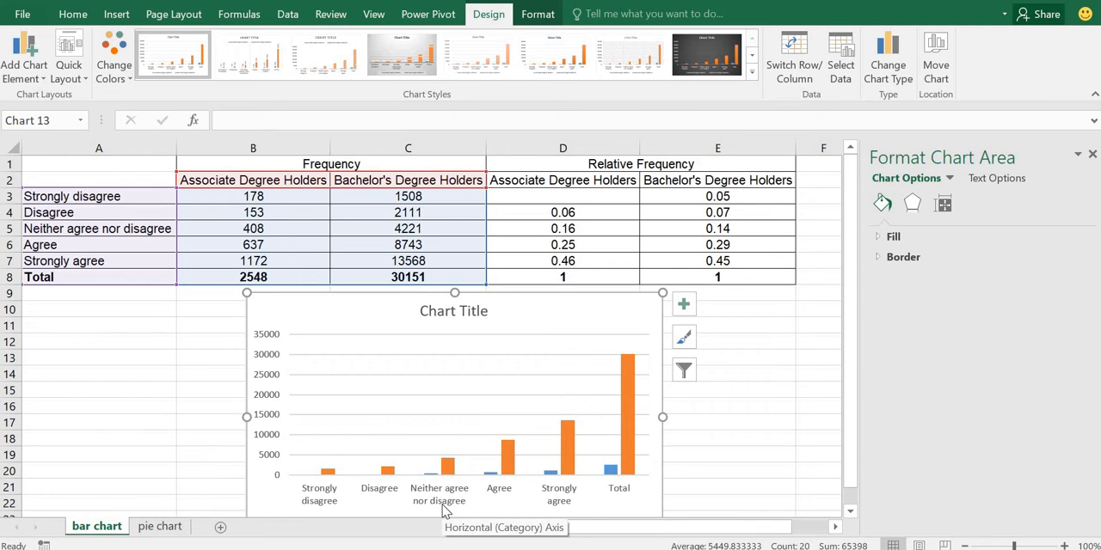
Step: Enter the formula =B3/B8 in D3 for the associate degree holders' Strongly disagree relative frequency
{"action": "left_click", "coordinate": [574, 197]}
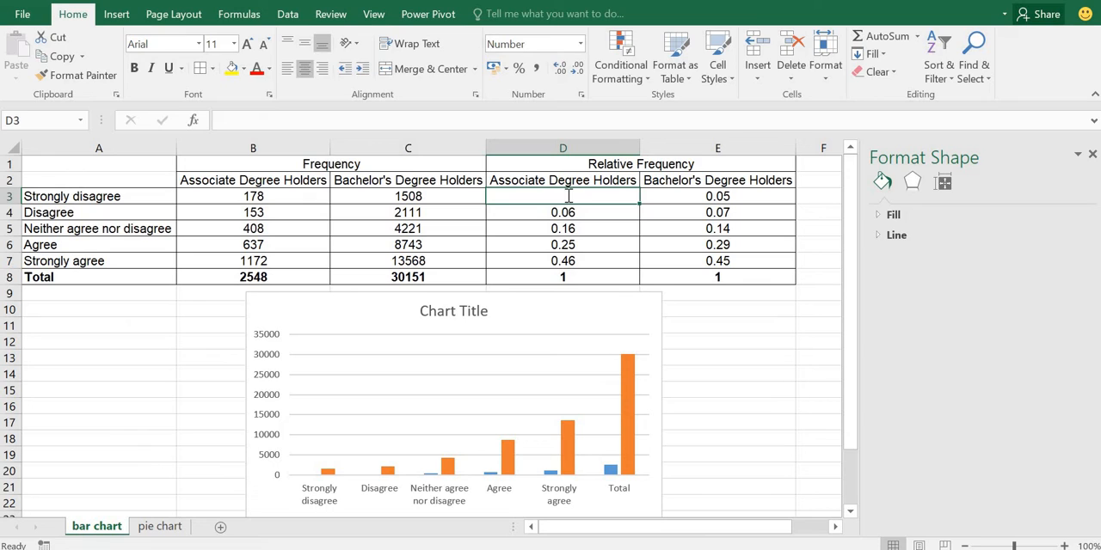
{"action": "type", "text": "="}
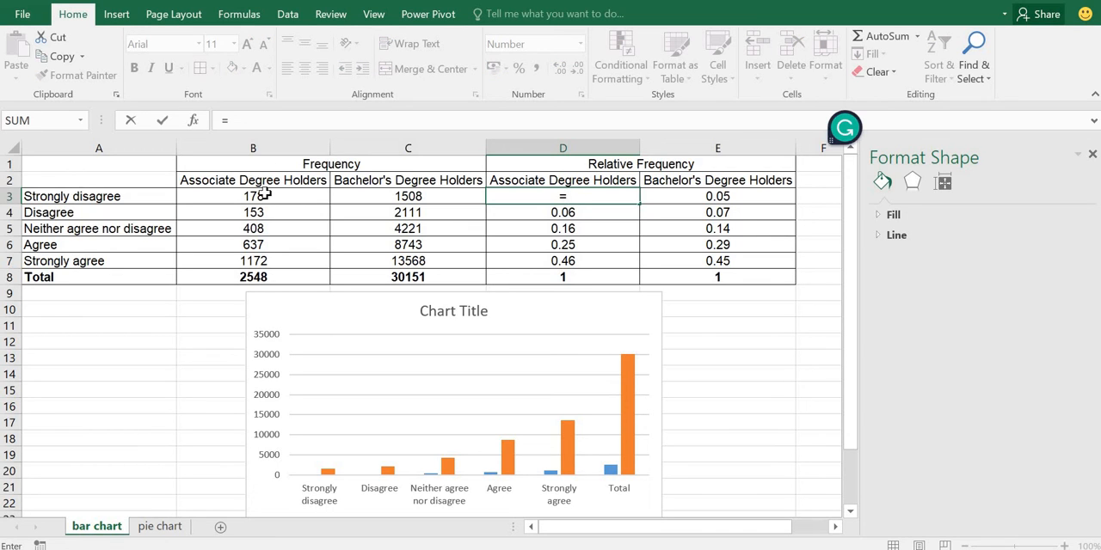
{"action": "left_click", "coordinate": [265, 196]}
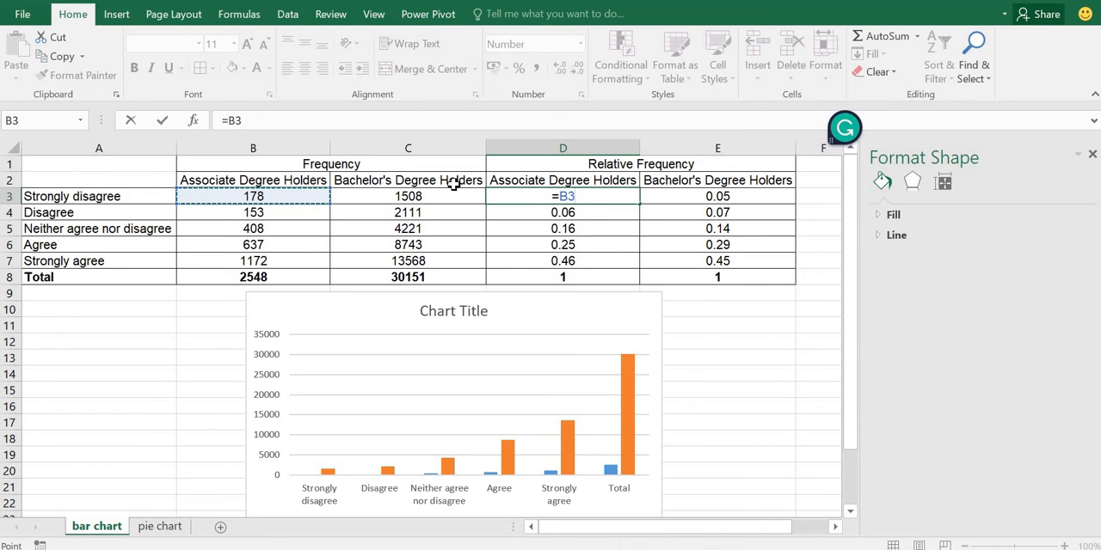
{"action": "type", "text": "/"}
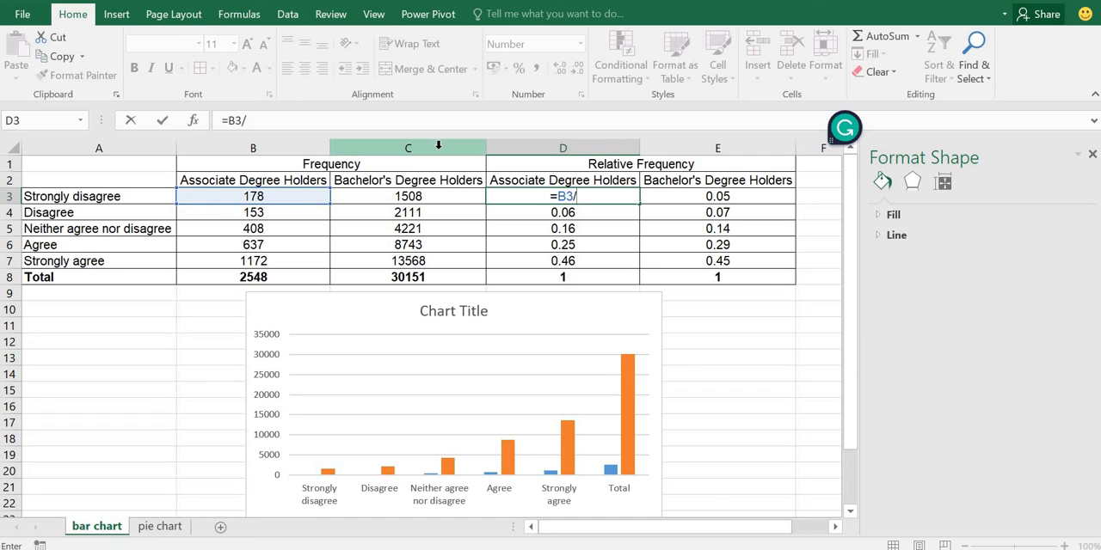
{"action": "left_click", "coordinate": [255, 277]}
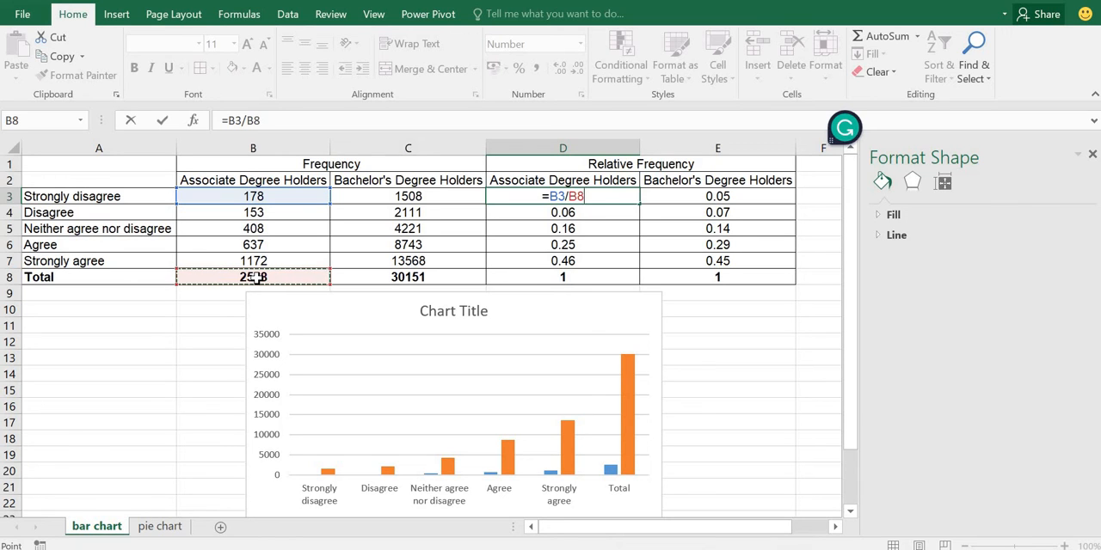
{"action": "key", "text": "Return"}
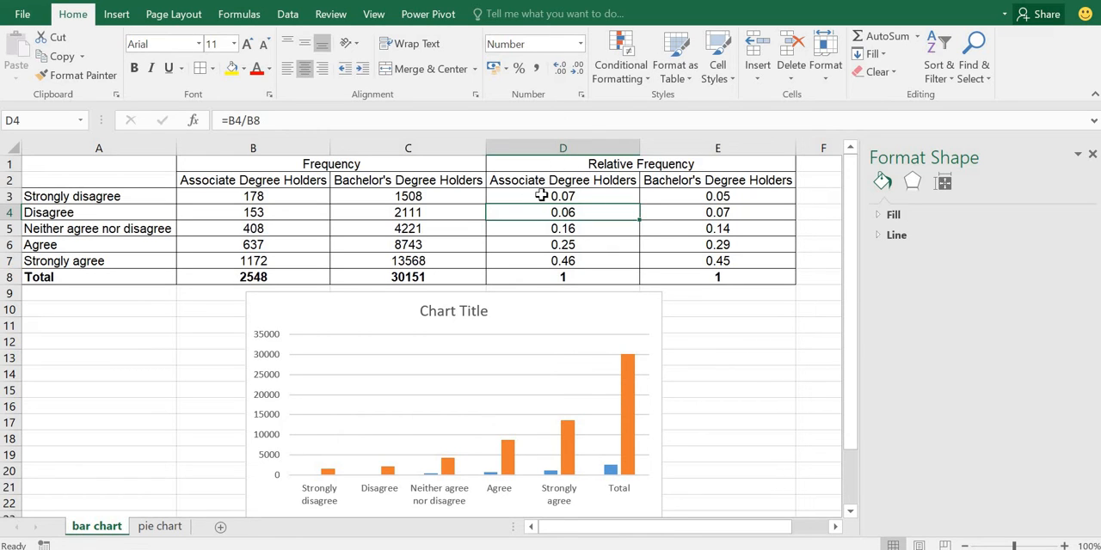
{"action": "left_click", "coordinate": [561, 293]}
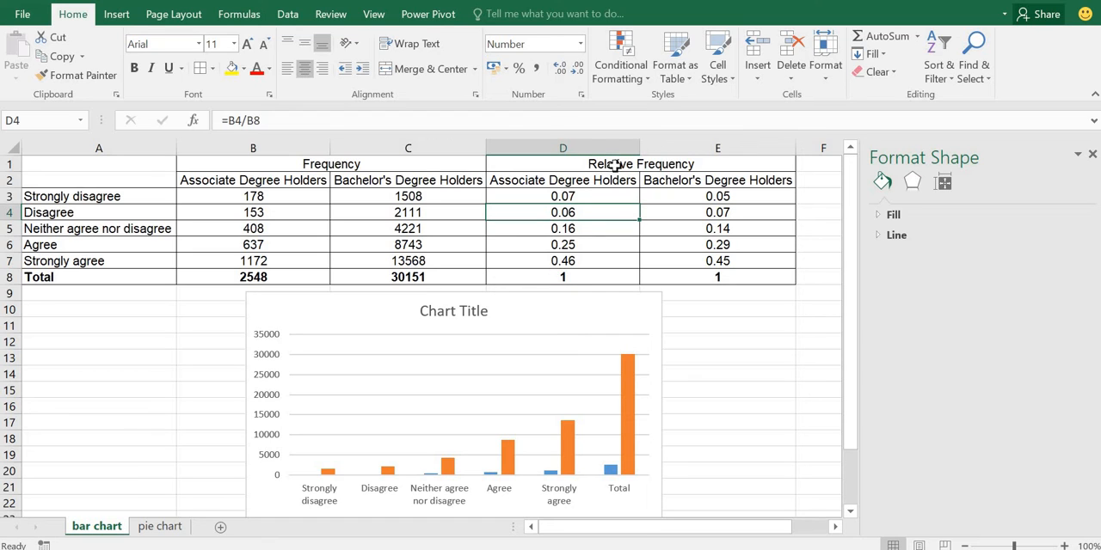
{"action": "left_click", "coordinate": [535, 337]}
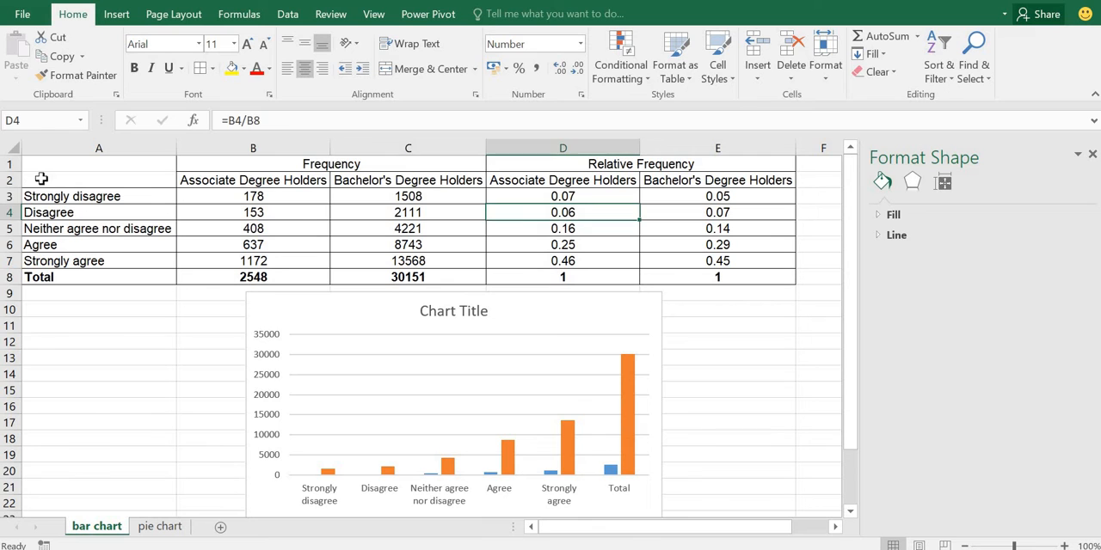
Step: Insert a second 2-D clustered column chart from A2:E7, leaving out the Total row, and place it below the table
{"action": "left_click_drag", "start_coordinate": [30, 181], "coordinate": [714, 262]}
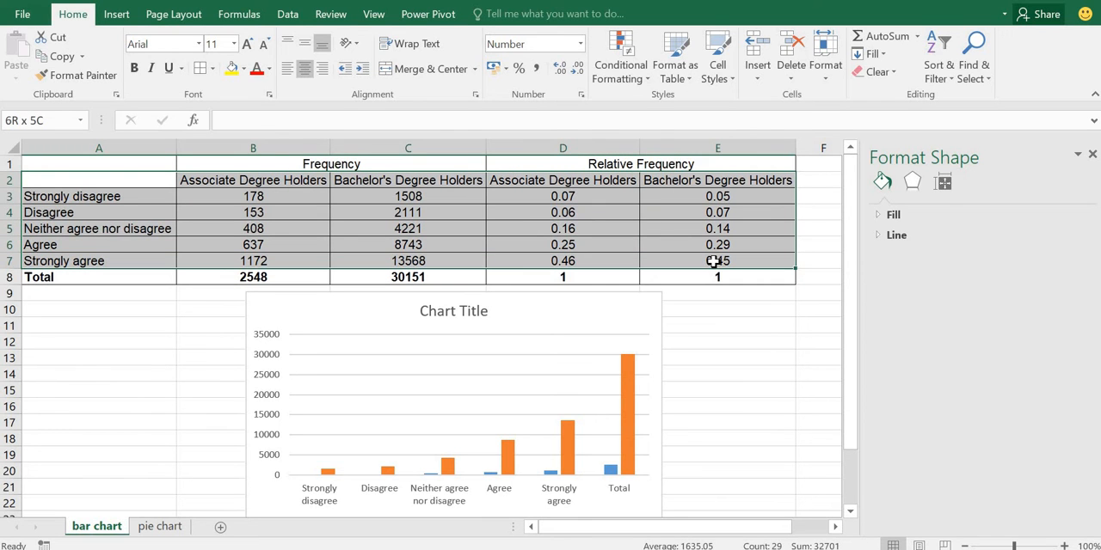
{"action": "left_click", "coordinate": [117, 14]}
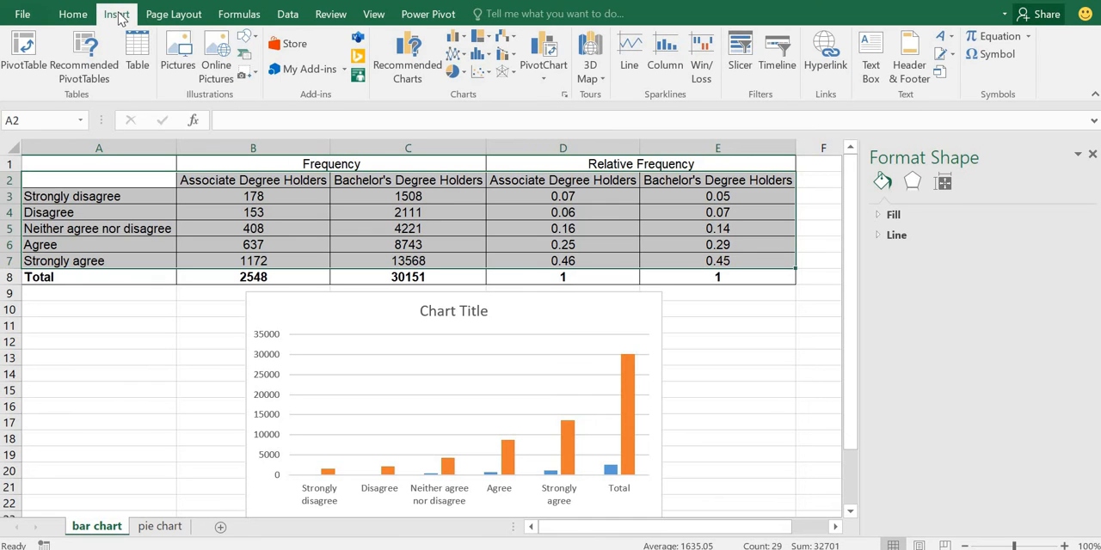
{"action": "left_click", "coordinate": [460, 41]}
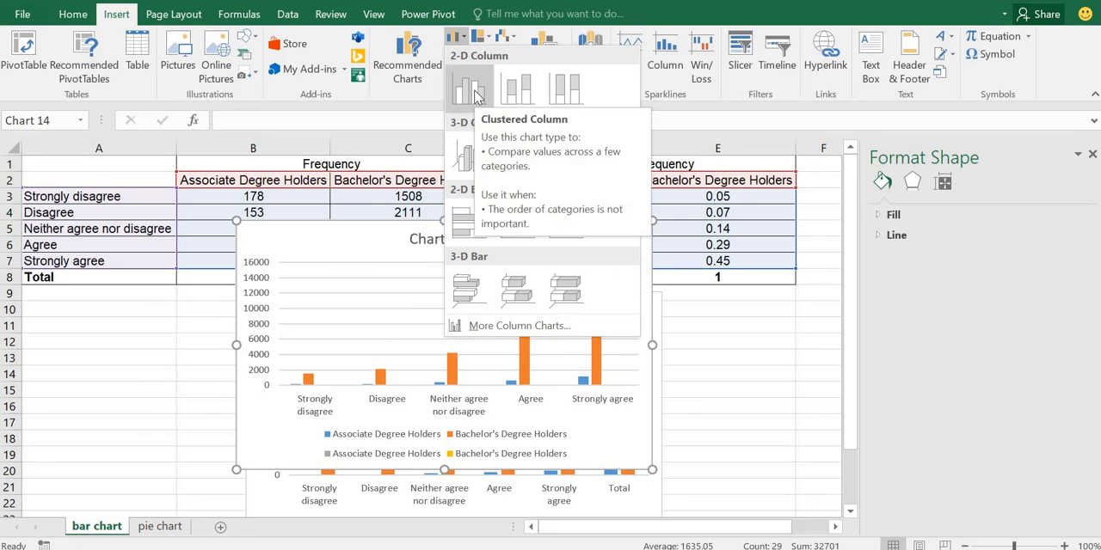
{"action": "left_click", "coordinate": [472, 90]}
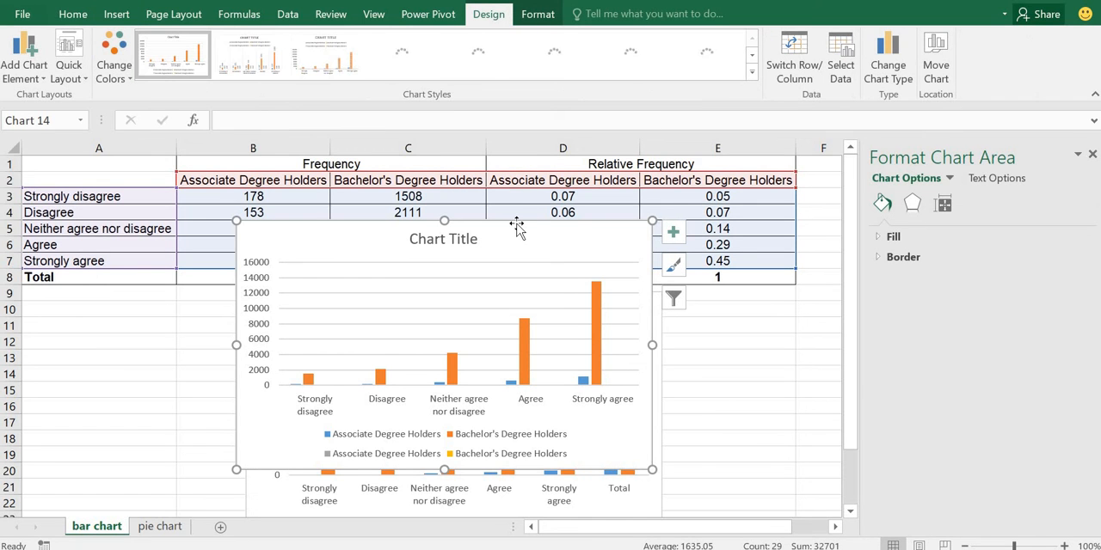
{"action": "left_click_drag", "start_coordinate": [516, 225], "coordinate": [635, 298]}
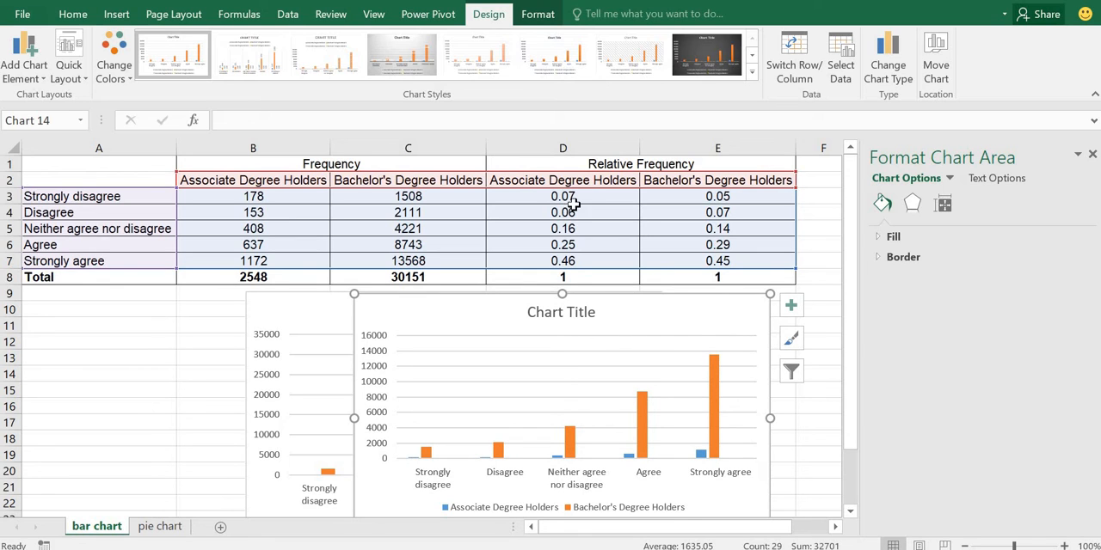
Step: Exclude the two frequency series from the new chart's data, keeping only the relative frequency series, and move the chart slightly up
{"action": "right_click", "coordinate": [538, 389]}
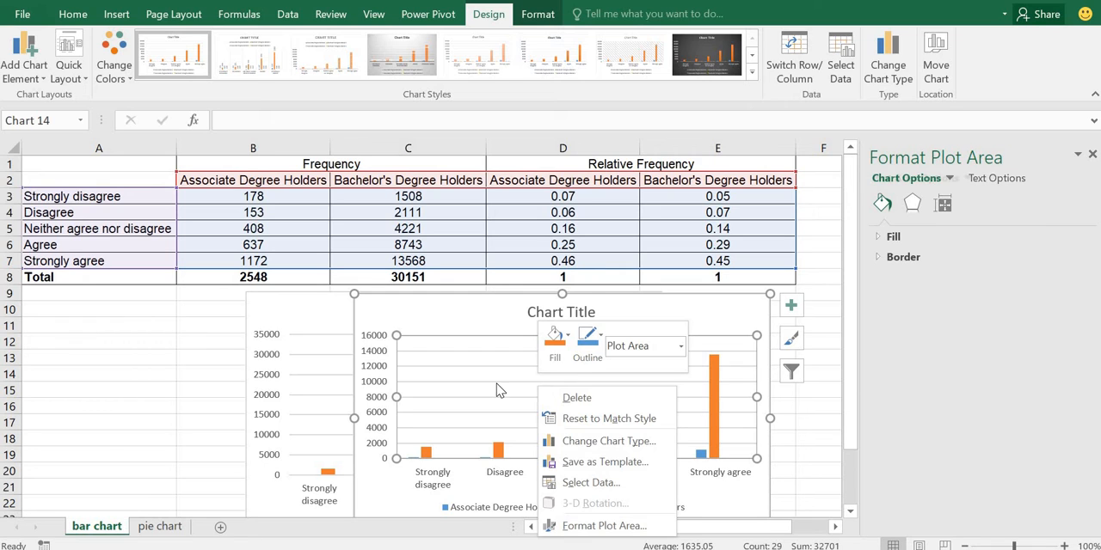
{"action": "key", "text": "Escape"}
{"action": "left_click", "coordinate": [484, 312]}
{"action": "right_click", "coordinate": [484, 314]}
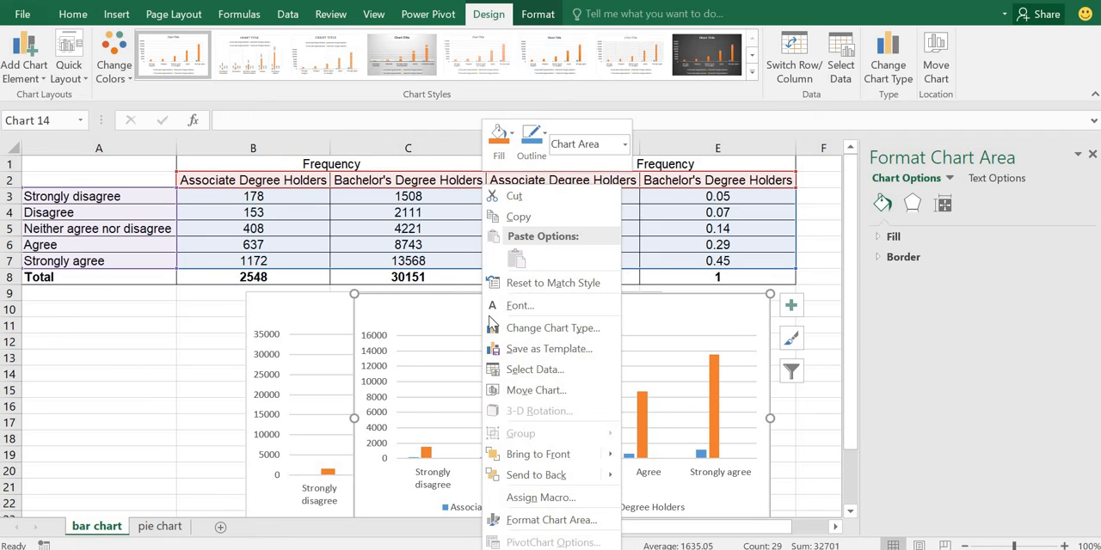
{"action": "left_click", "coordinate": [529, 369]}
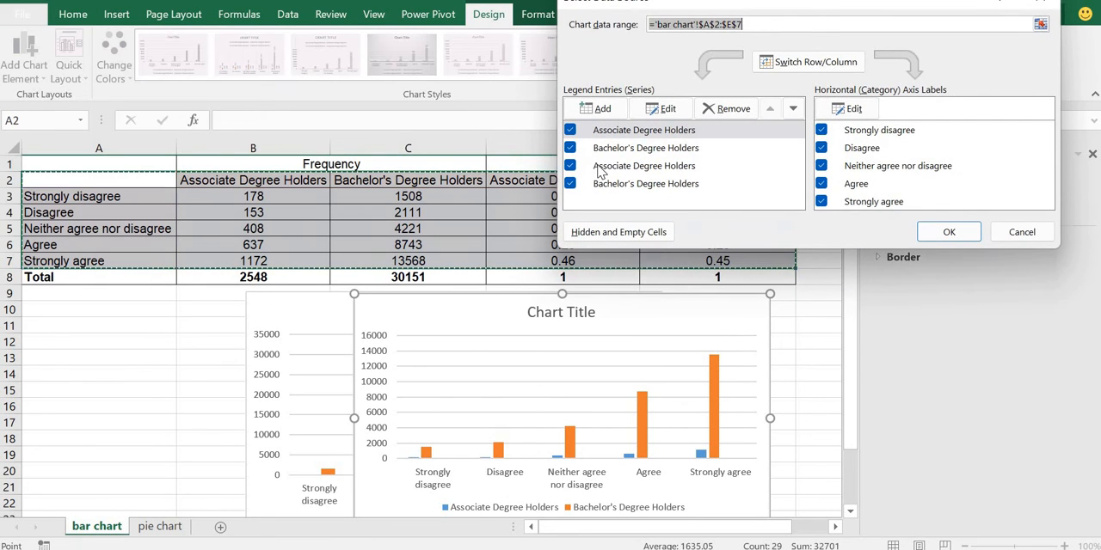
{"action": "left_click", "coordinate": [570, 130]}
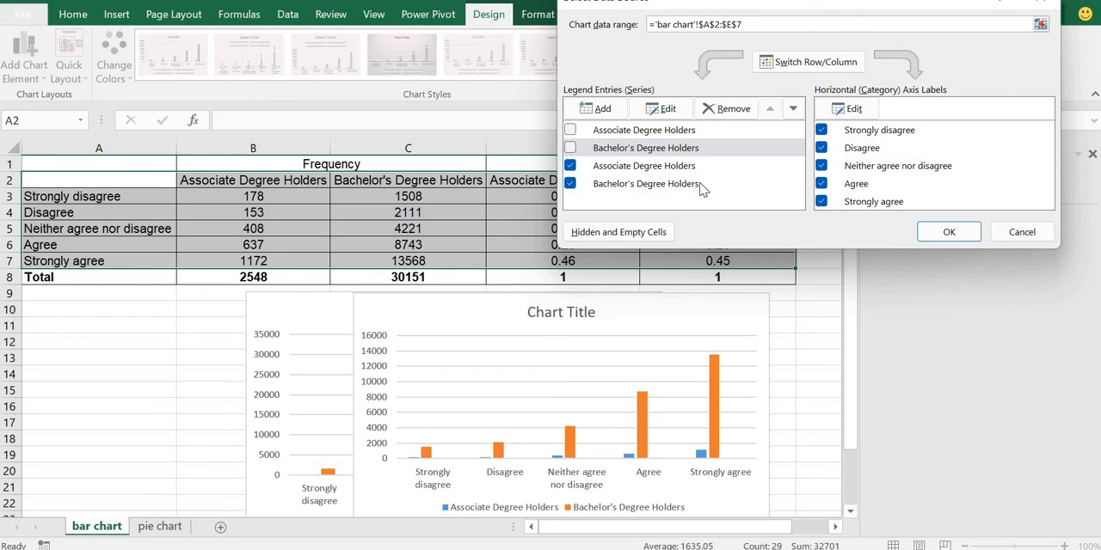
{"action": "left_click", "coordinate": [949, 232]}
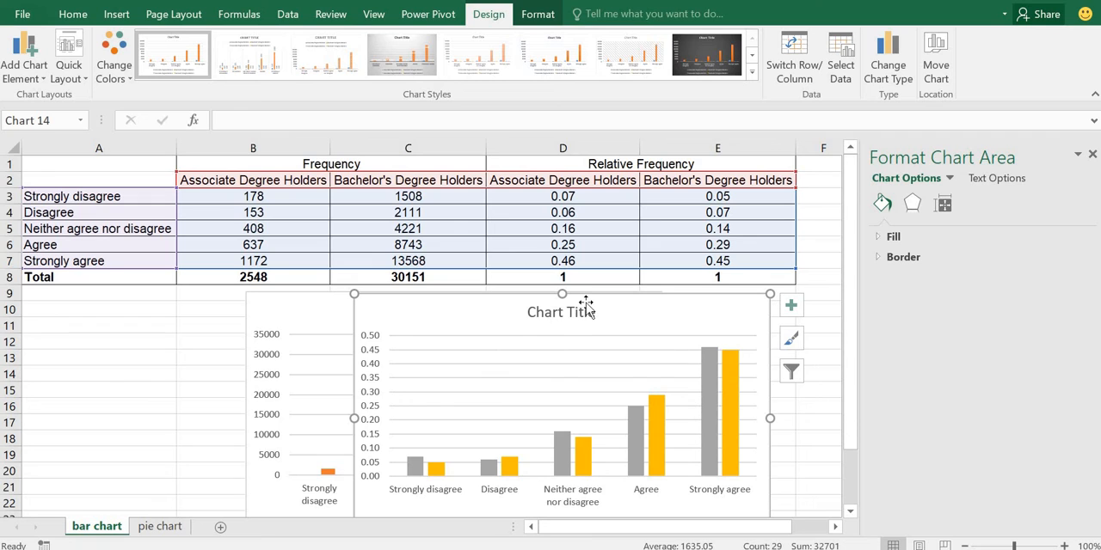
{"action": "left_click_drag", "start_coordinate": [583, 293], "coordinate": [578, 283]}
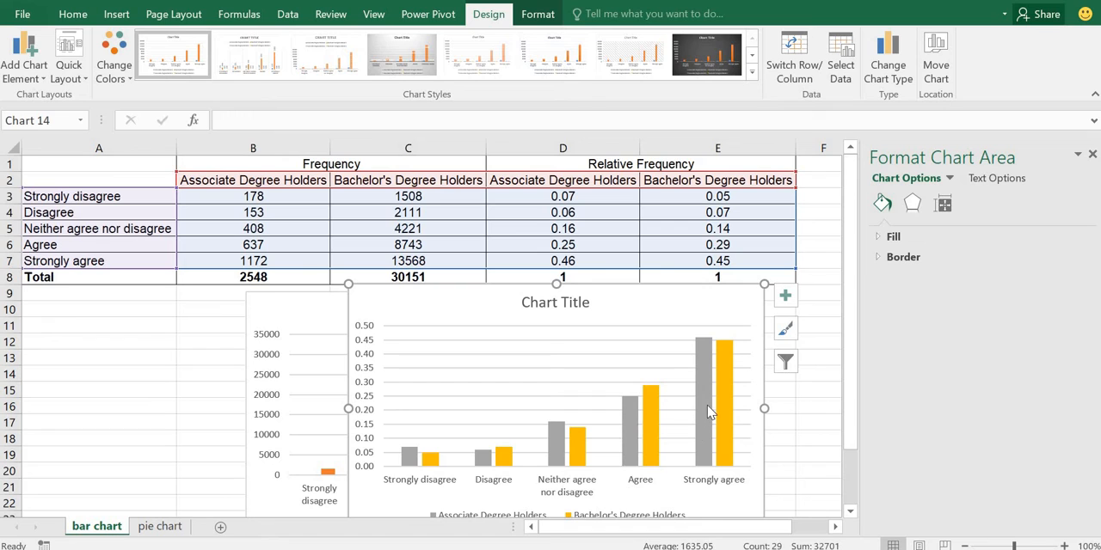
{"action": "mouse_move", "coordinate": [710, 435]}
{"action": "mouse_move", "coordinate": [723, 389]}
Step: Replace the relative frequency chart's placeholder title with "Is Education Worth the Cost?"
{"action": "left_click", "coordinate": [851, 512]}
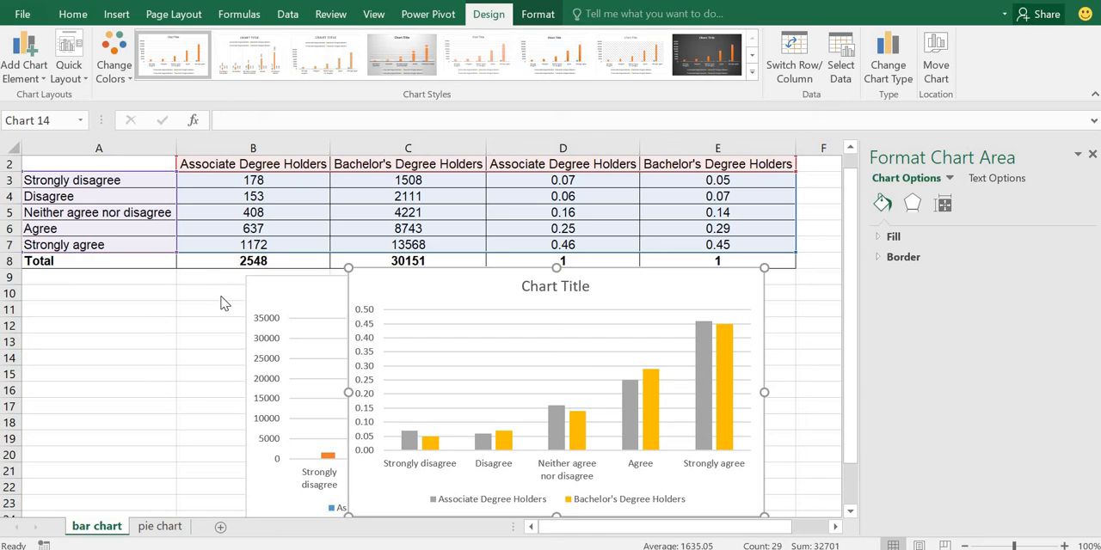
{"action": "left_click", "coordinate": [526, 287]}
{"action": "left_click", "coordinate": [523, 286]}
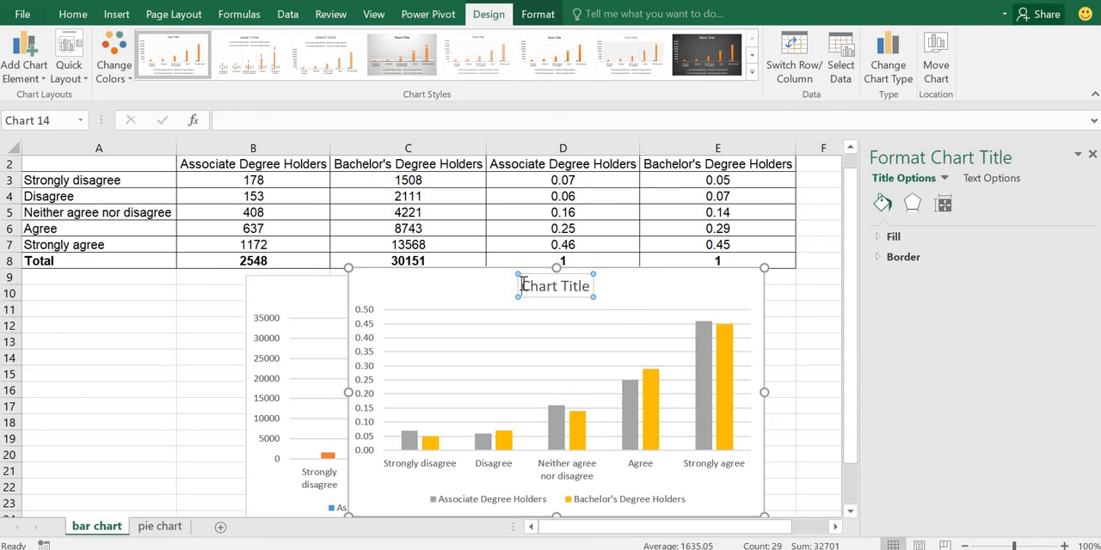
{"action": "type", "text": "Is Edu"}
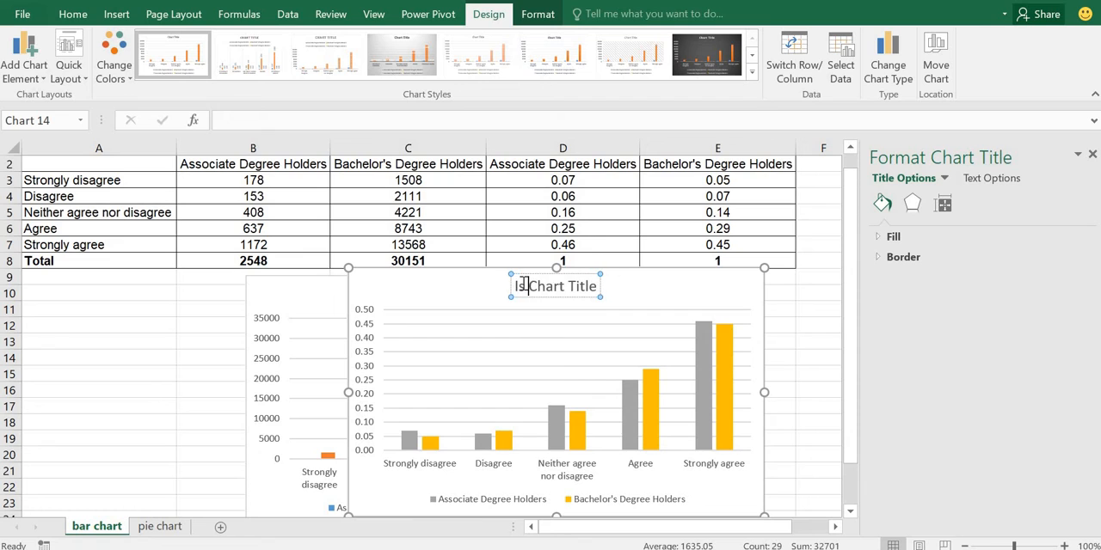
{"action": "type", "text": "cation "}
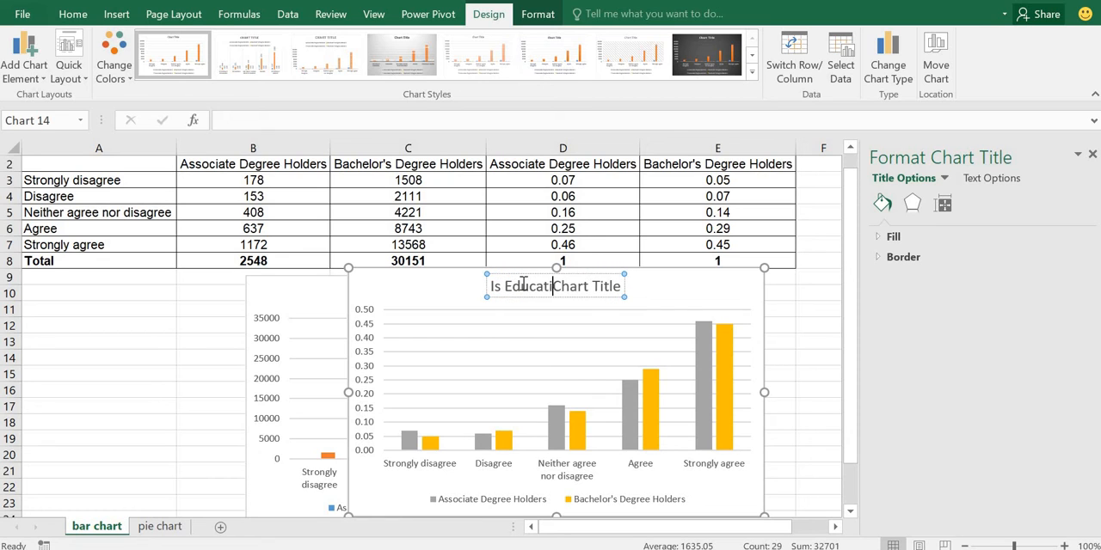
{"action": "type", "text": "Worth "}
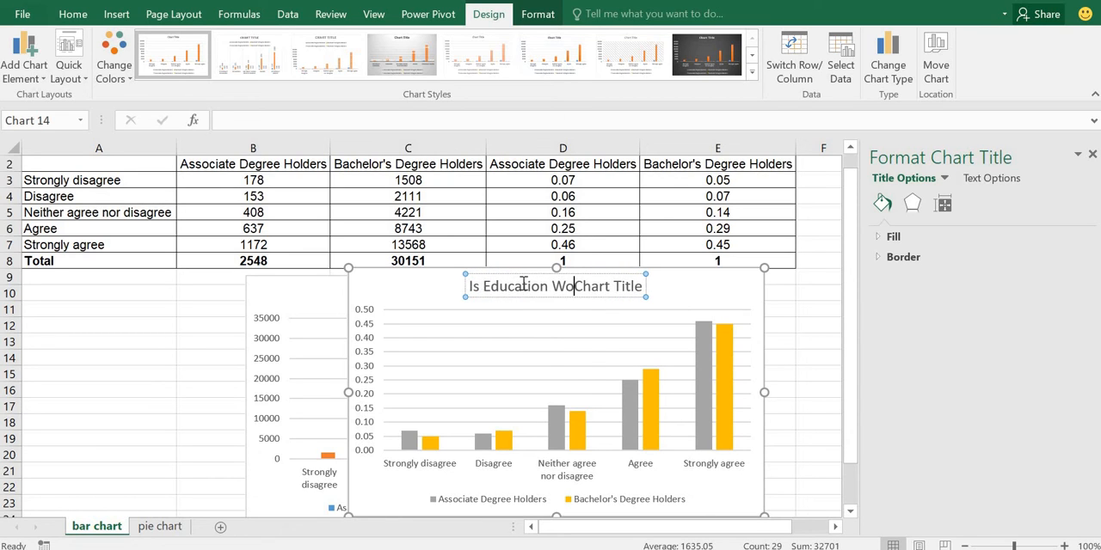
{"action": "type", "text": "the "}
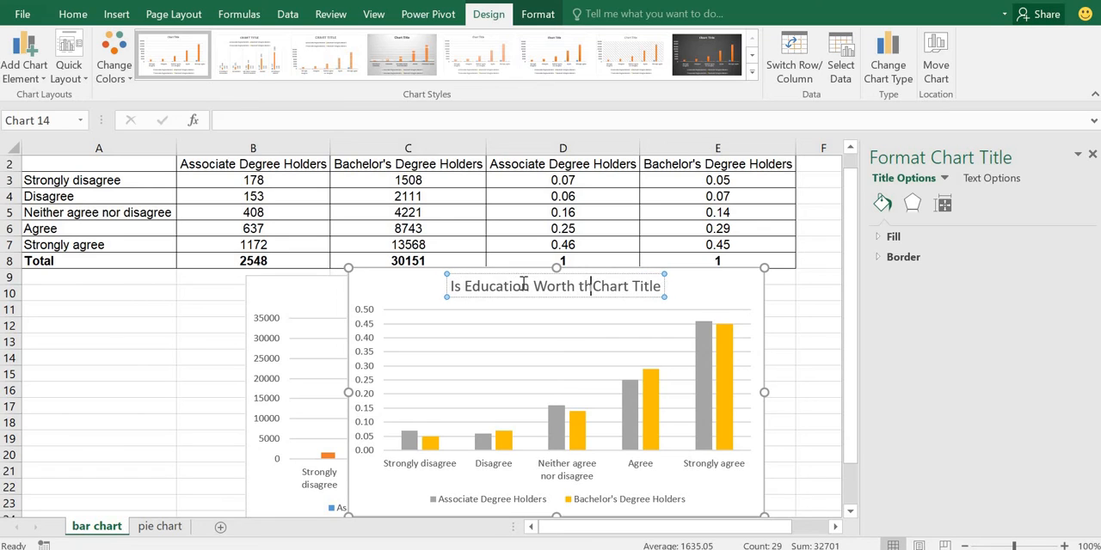
{"action": "type", "text": "C"}
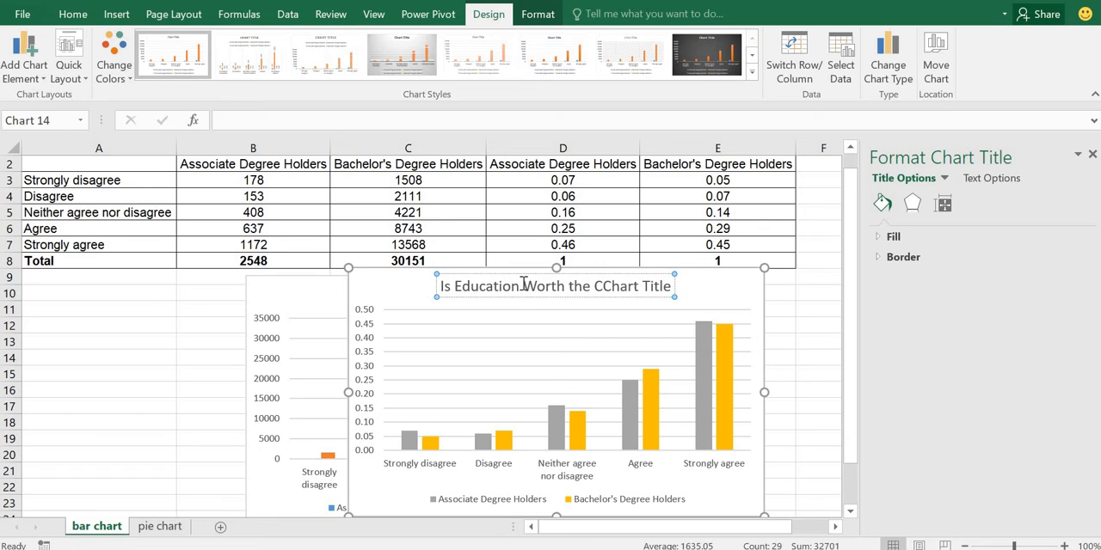
{"action": "type", "text": "ost?"}
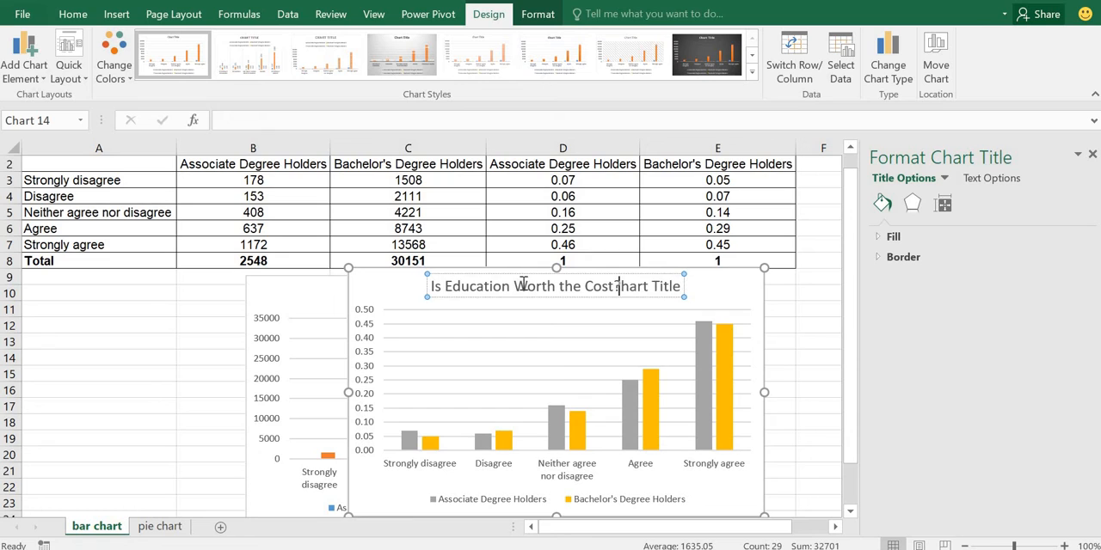
{"action": "key", "text": "Delete"}
{"action": "key", "text": "Delete"}
{"action": "key", "text": "Delete"}
{"action": "key", "text": "Delete"}
{"action": "key", "text": "Delete"}
{"action": "key", "text": "Delete"}
{"action": "key", "text": "Delete"}
{"action": "key", "text": "Delete"}
{"action": "key", "text": "Delete"}
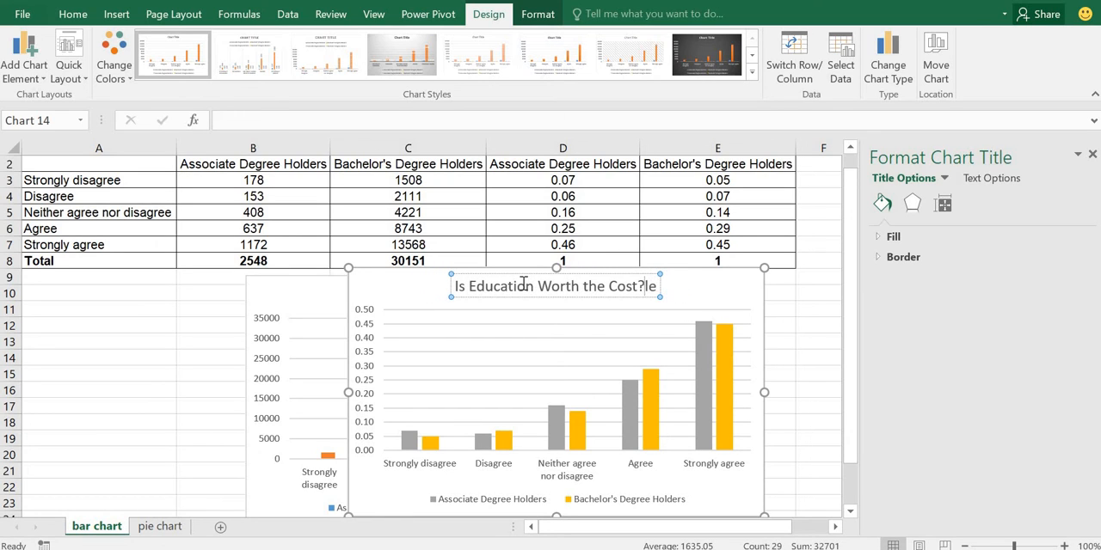
{"action": "key", "text": "Delete"}
{"action": "key", "text": "Delete"}
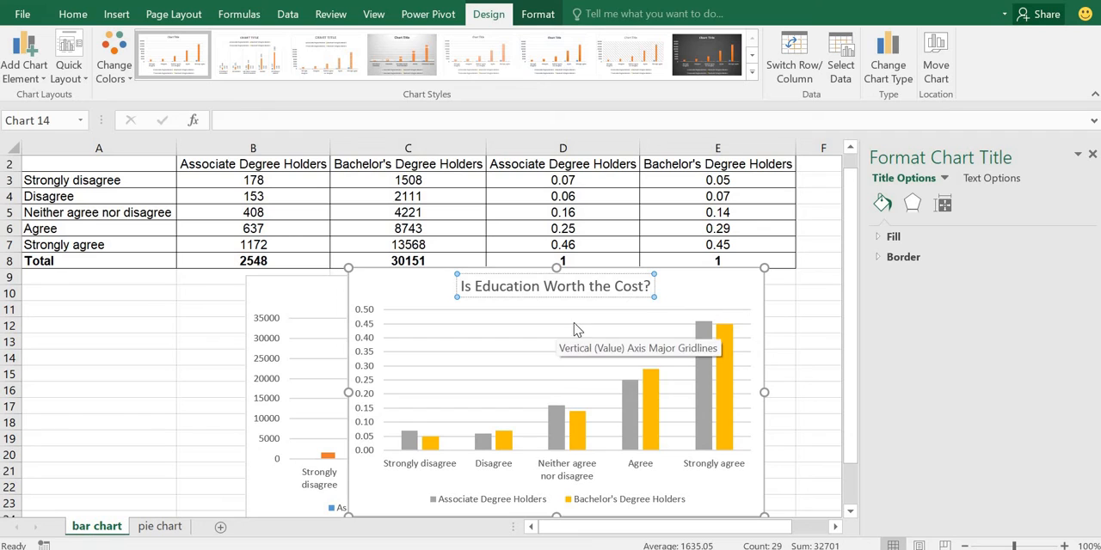
Step: Try several built-in chart styles on the relative frequency chart and settle on Style 5
{"action": "left_click", "coordinate": [691, 273]}
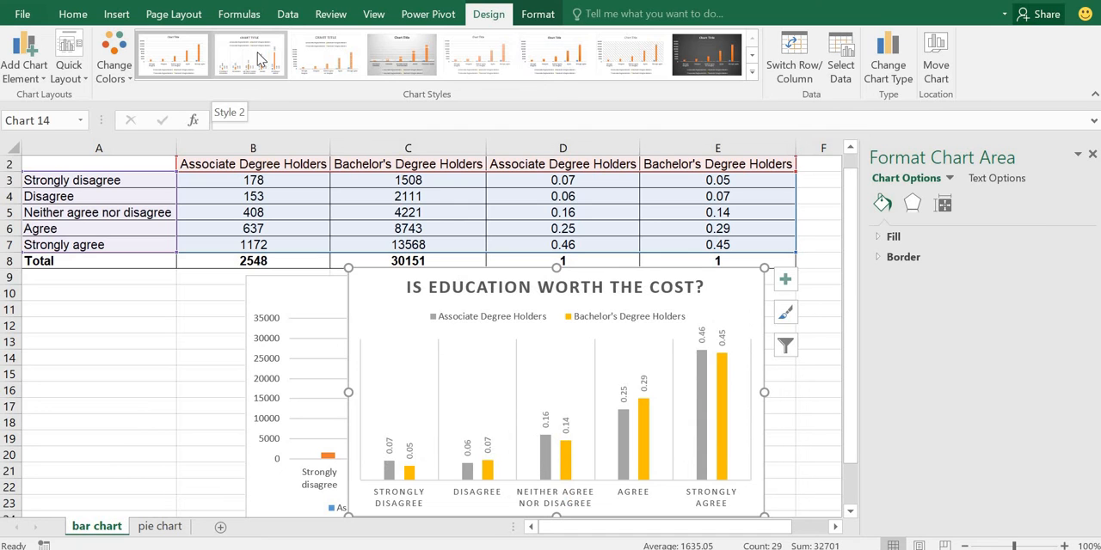
{"action": "left_click", "coordinate": [327, 56]}
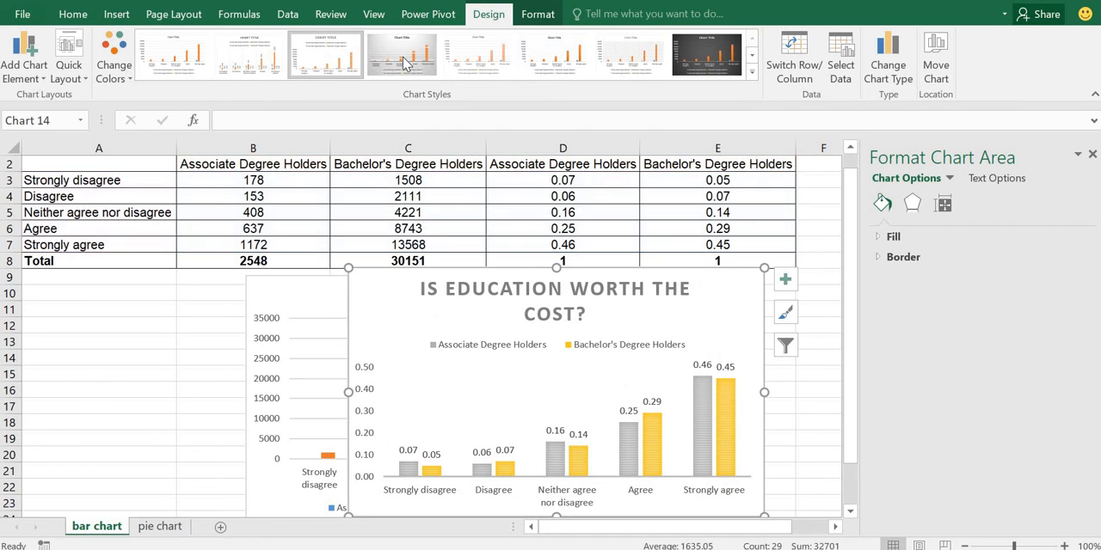
{"action": "left_click", "coordinate": [405, 58]}
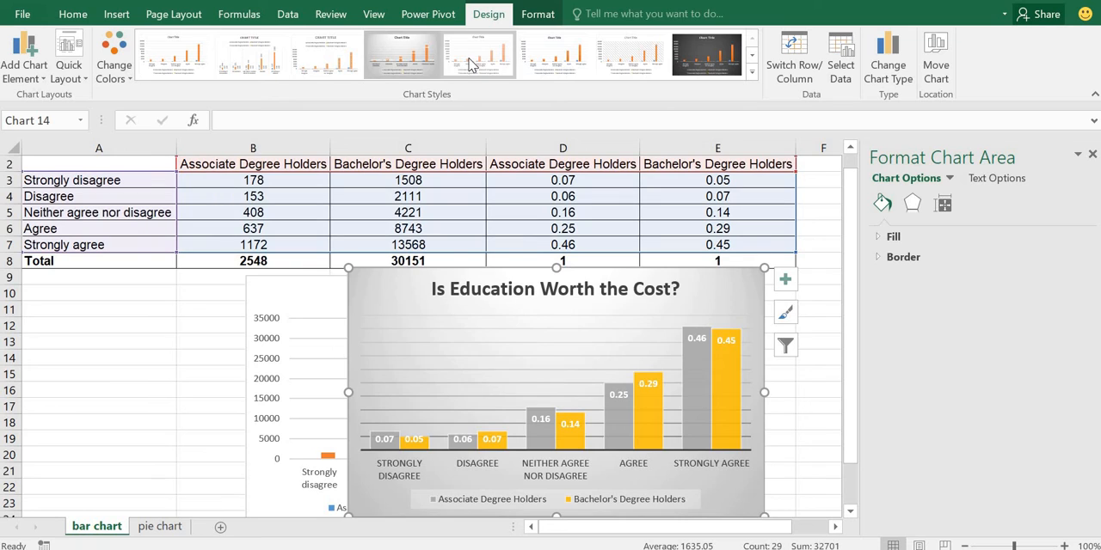
{"action": "left_click", "coordinate": [469, 66]}
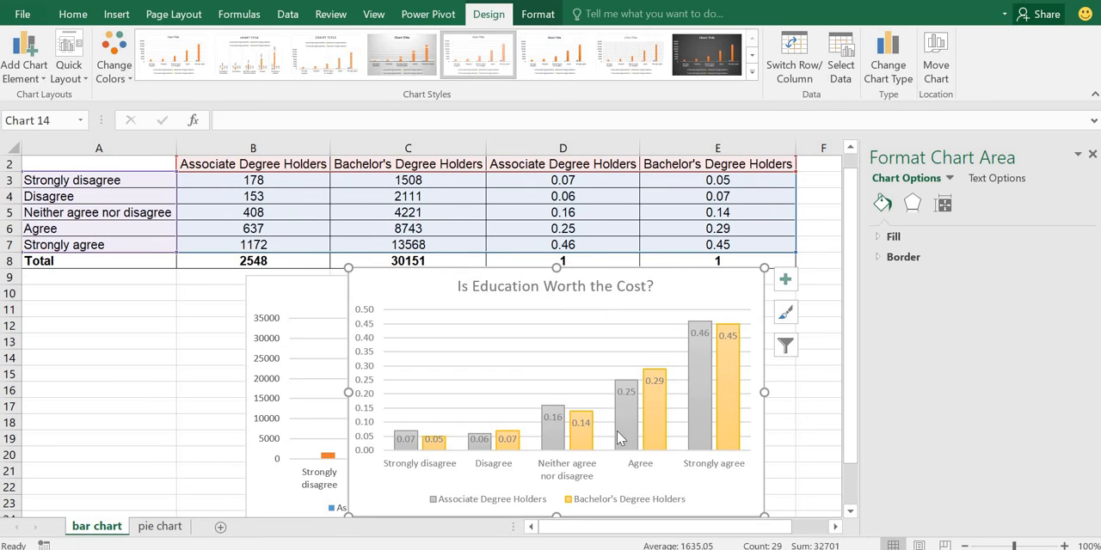
Step: Change the relative frequency chart's colours to the Colorful palette Color 4
{"action": "left_click", "coordinate": [724, 411]}
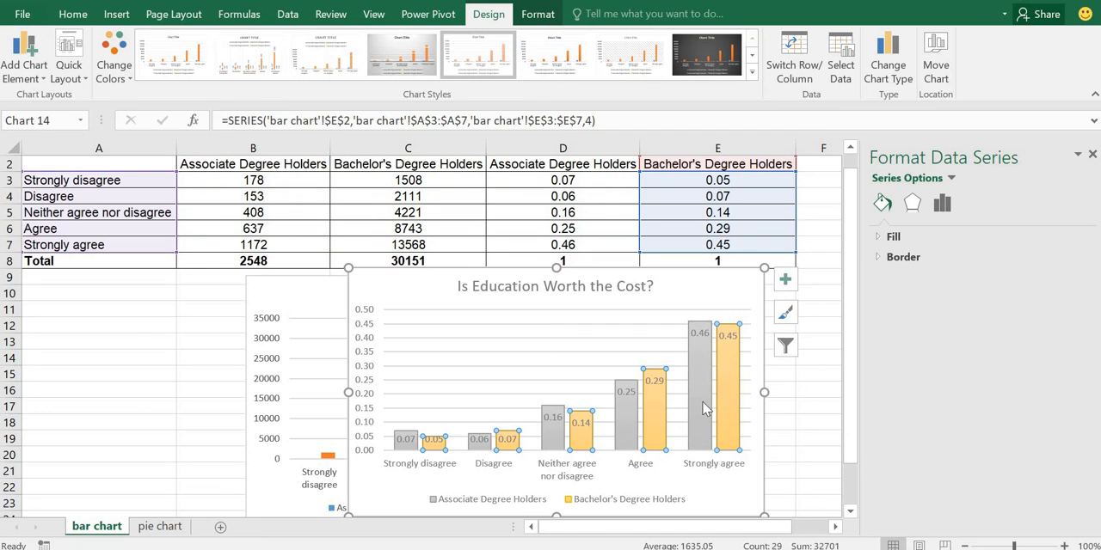
{"action": "left_click", "coordinate": [125, 76]}
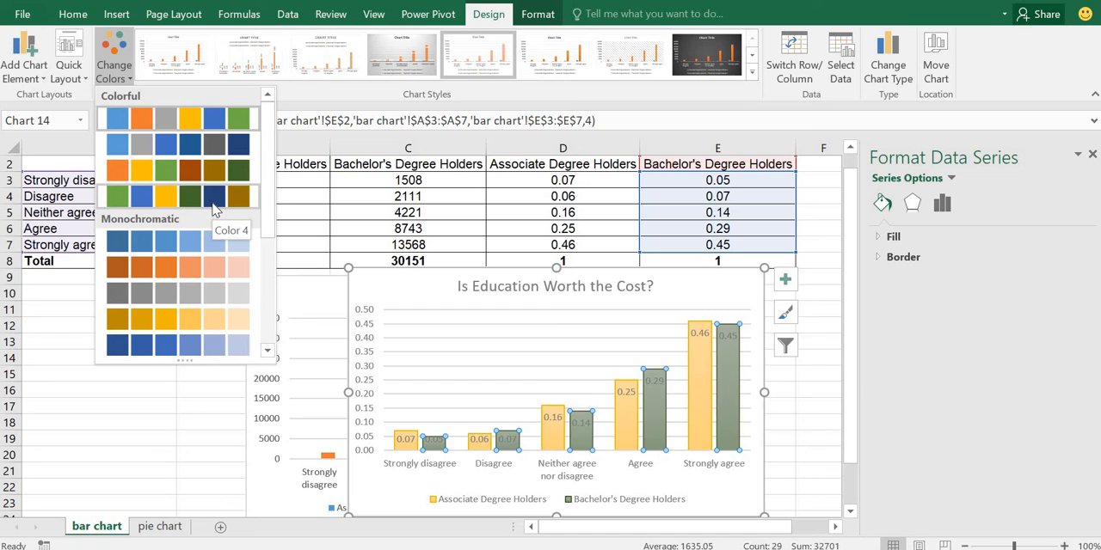
{"action": "left_click", "coordinate": [212, 201]}
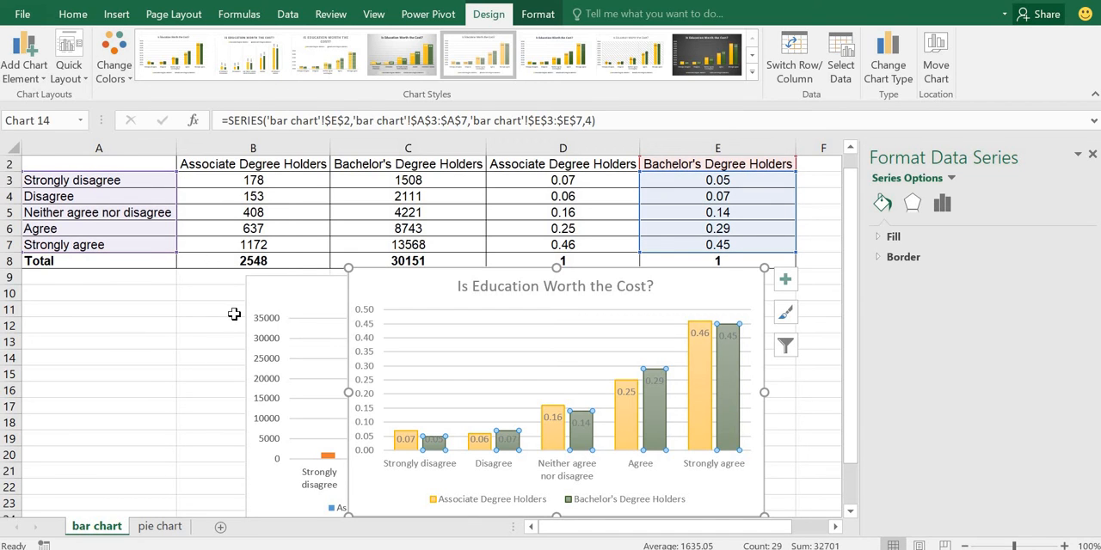
Step: Set the relative frequency chart's legend position to Top Right
{"action": "left_click", "coordinate": [590, 502]}
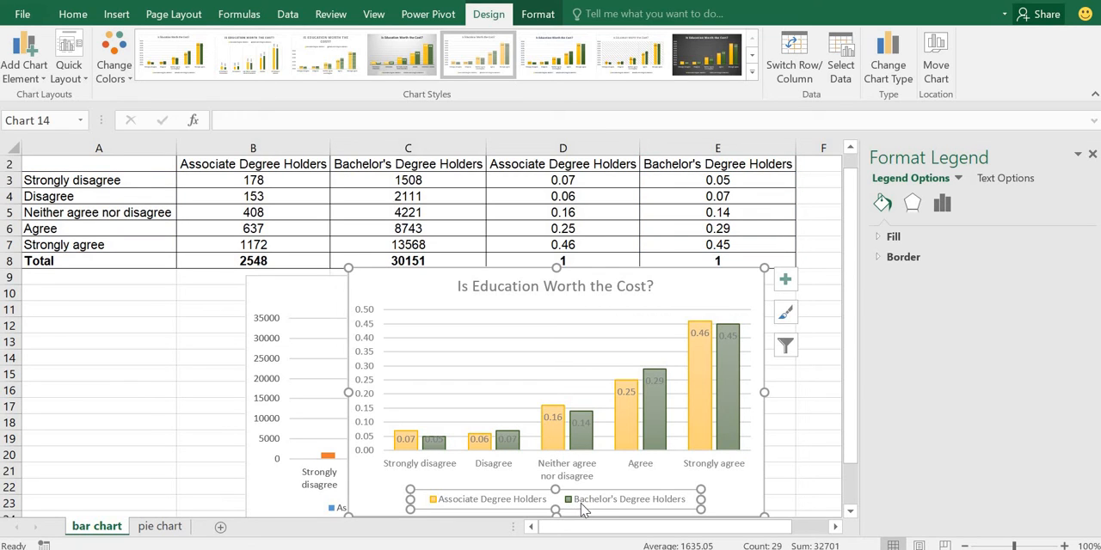
{"action": "right_click", "coordinate": [590, 509]}
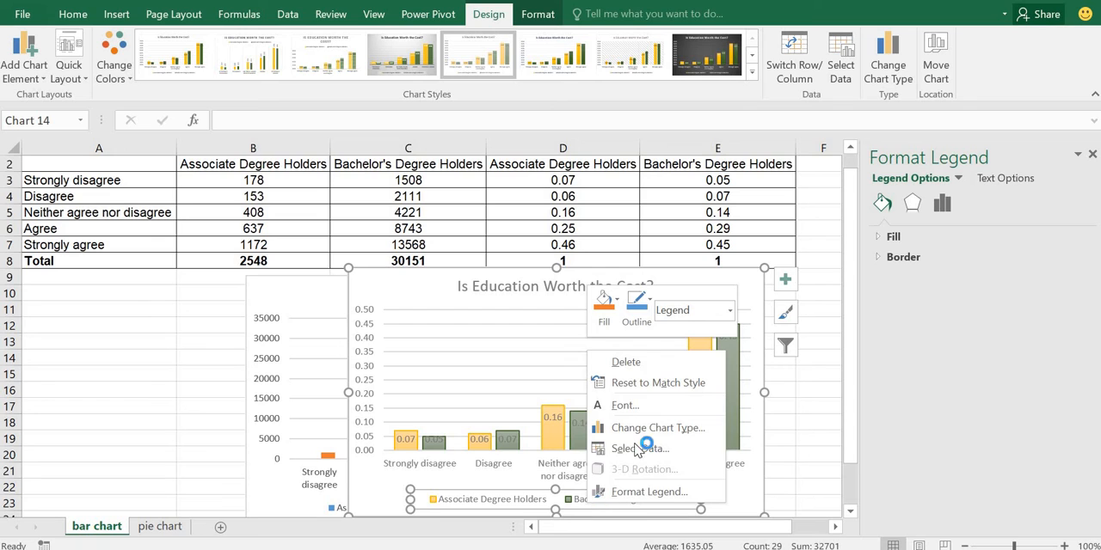
{"action": "left_click", "coordinate": [650, 492]}
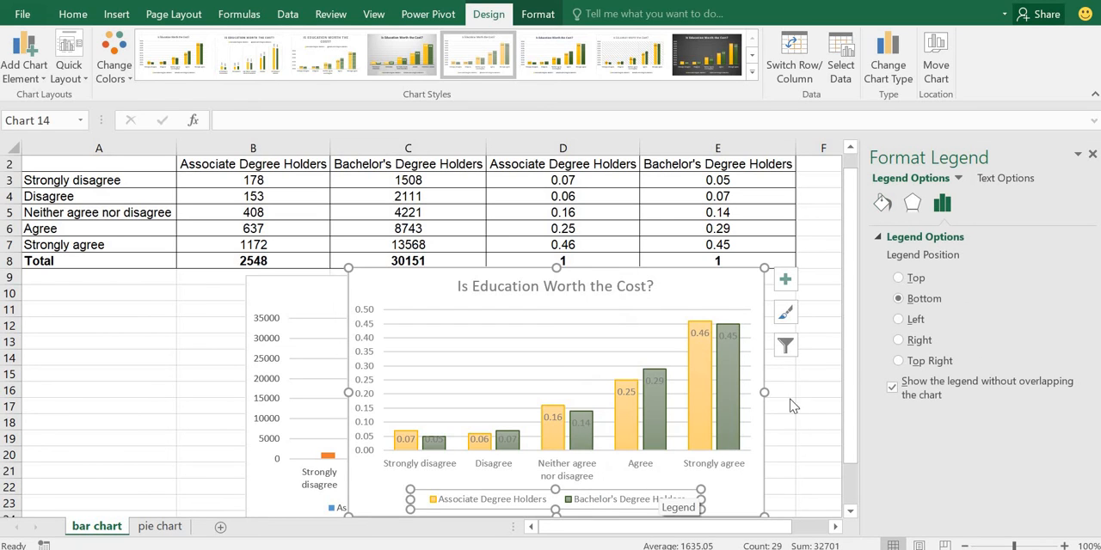
{"action": "left_click", "coordinate": [946, 366]}
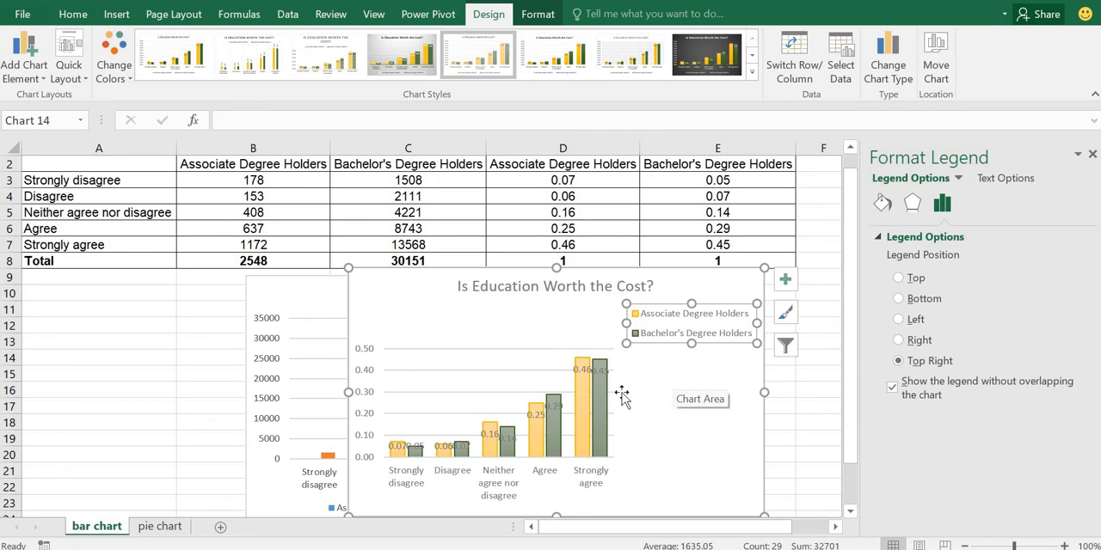
{"action": "mouse_move", "coordinate": [594, 403]}
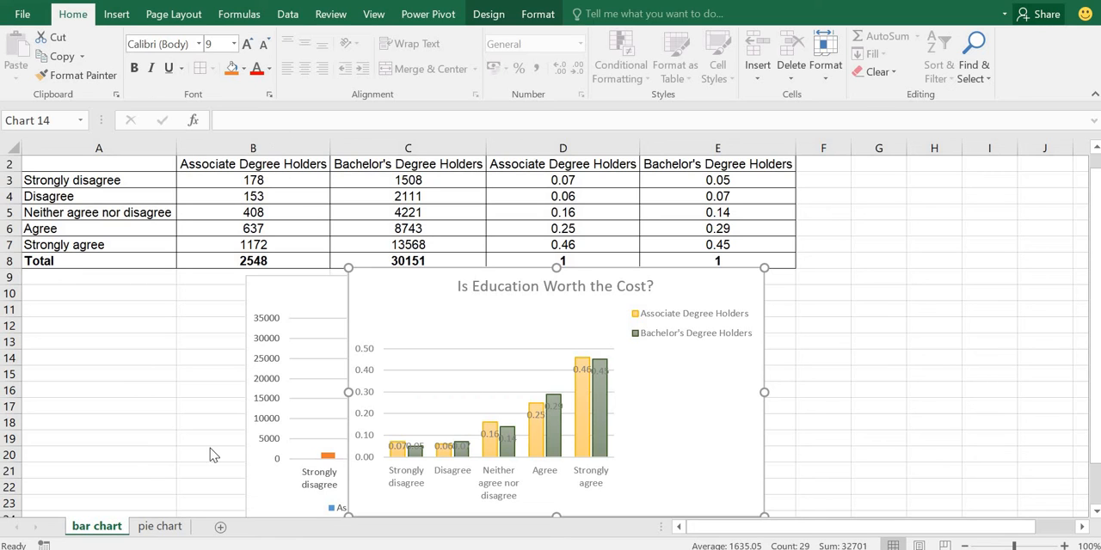
Step: Insert a 3-D pie chart on the pie chart sheet from the frequency data in A2:C7, leaving out the Total row
{"action": "left_click", "coordinate": [160, 526]}
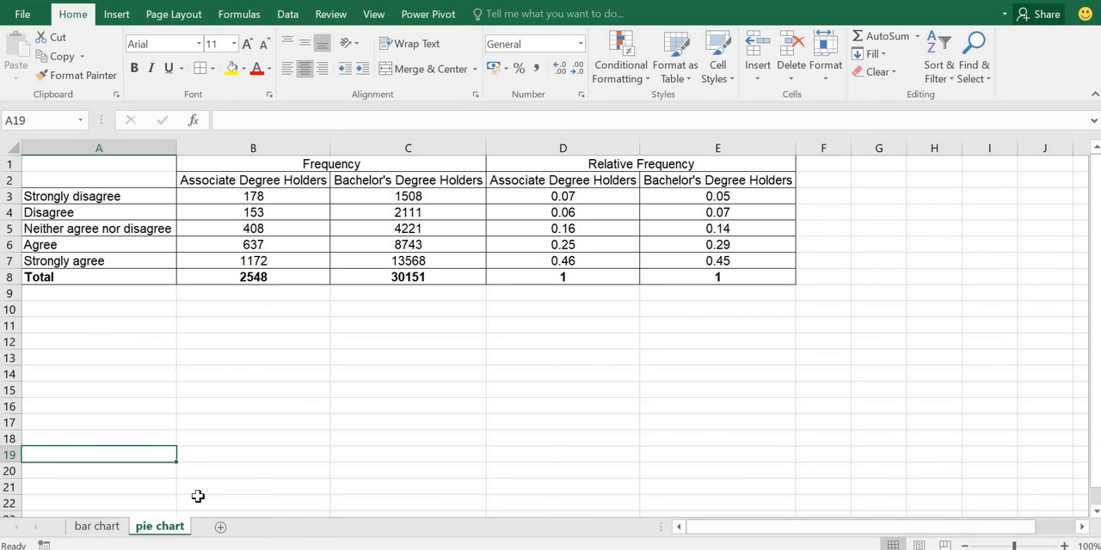
{"action": "left_click", "coordinate": [85, 183]}
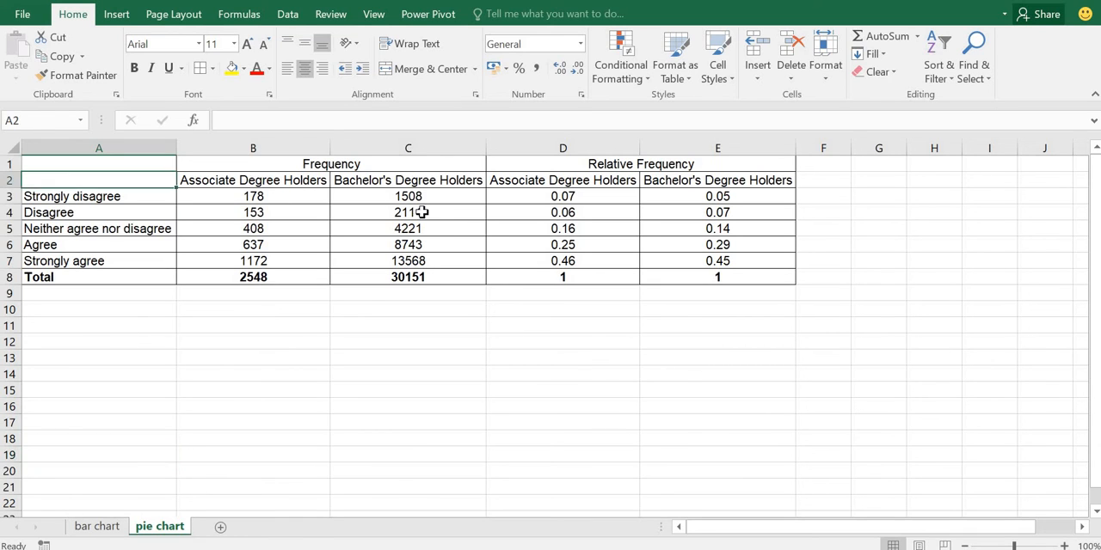
{"action": "left_click_drag", "start_coordinate": [422, 212], "coordinate": [444, 258]}
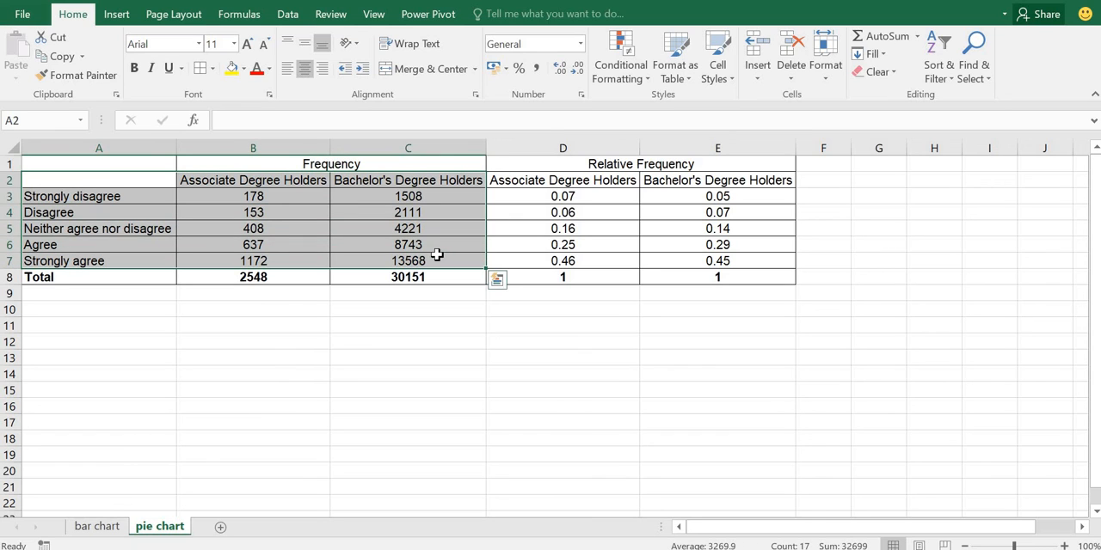
{"action": "left_click", "coordinate": [118, 14]}
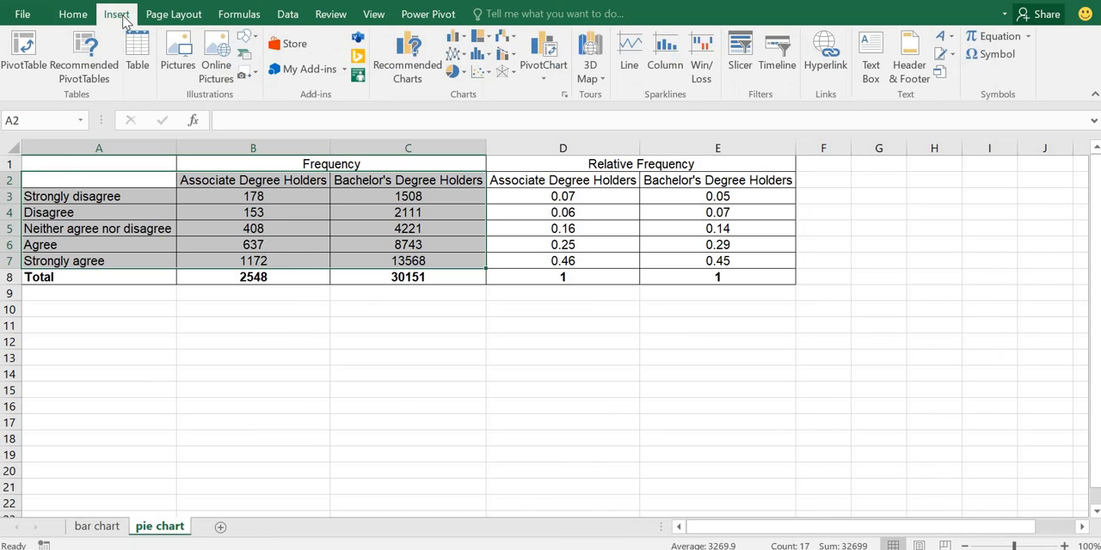
{"action": "left_click", "coordinate": [454, 72]}
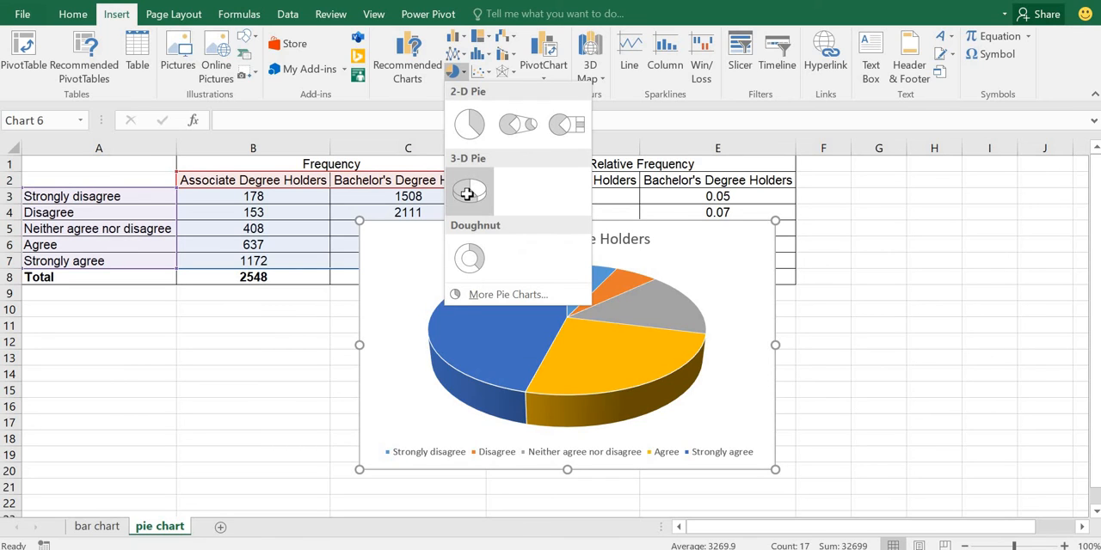
{"action": "left_click", "coordinate": [467, 194]}
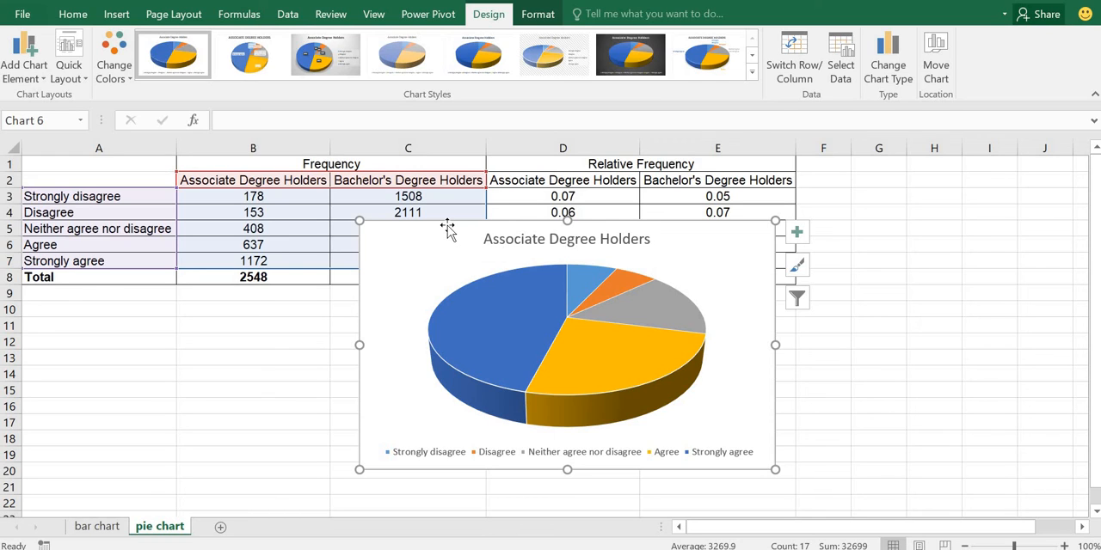
Step: Add data labels to the associate degree holders' pie chart, showing the percentage instead of the value
{"action": "left_click", "coordinate": [45, 78]}
{"action": "mouse_move", "coordinate": [55, 125]}
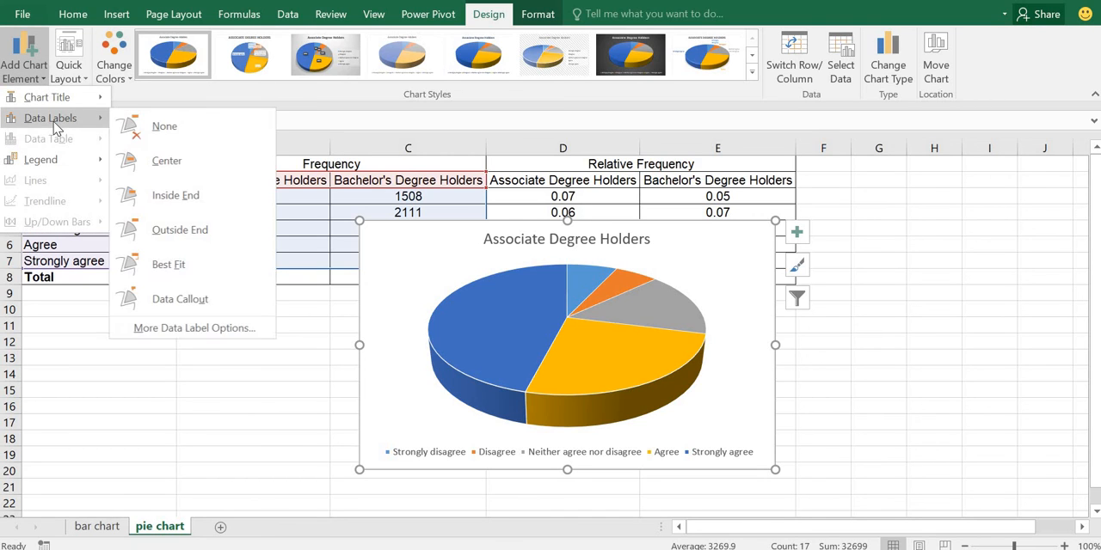
{"action": "left_click", "coordinate": [217, 336]}
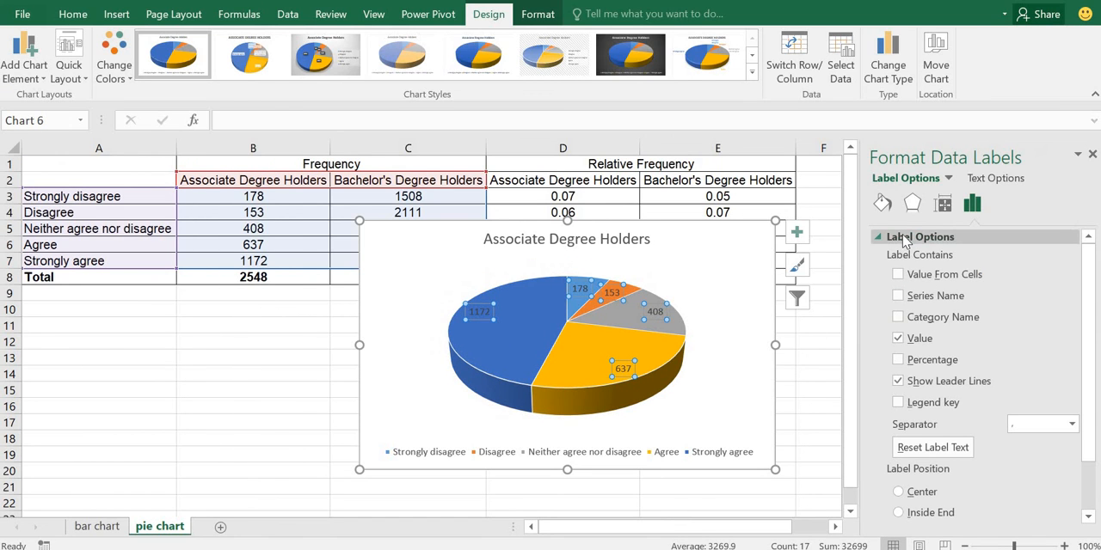
{"action": "left_click", "coordinate": [898, 359]}
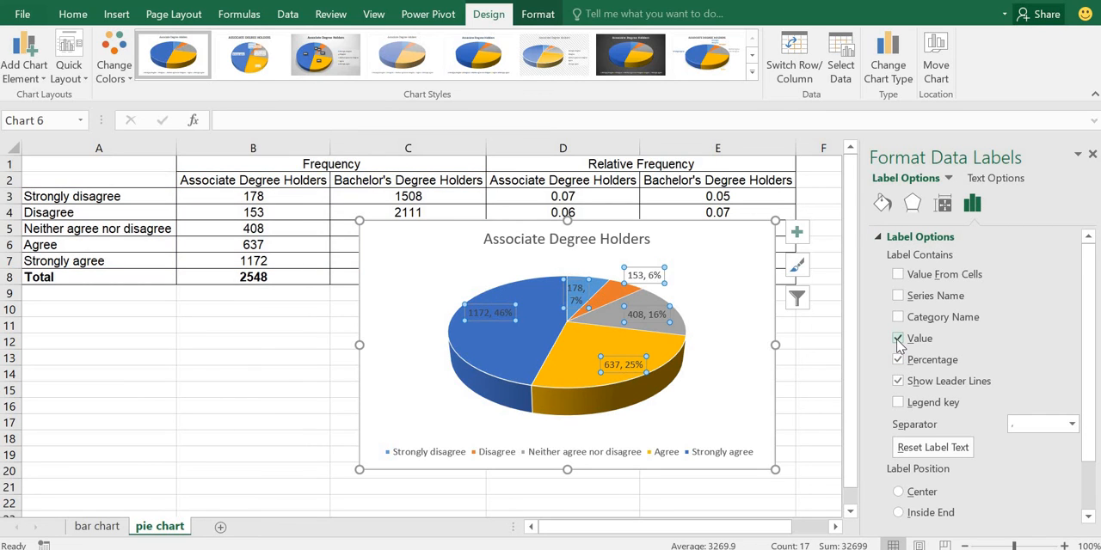
{"action": "left_click", "coordinate": [898, 339]}
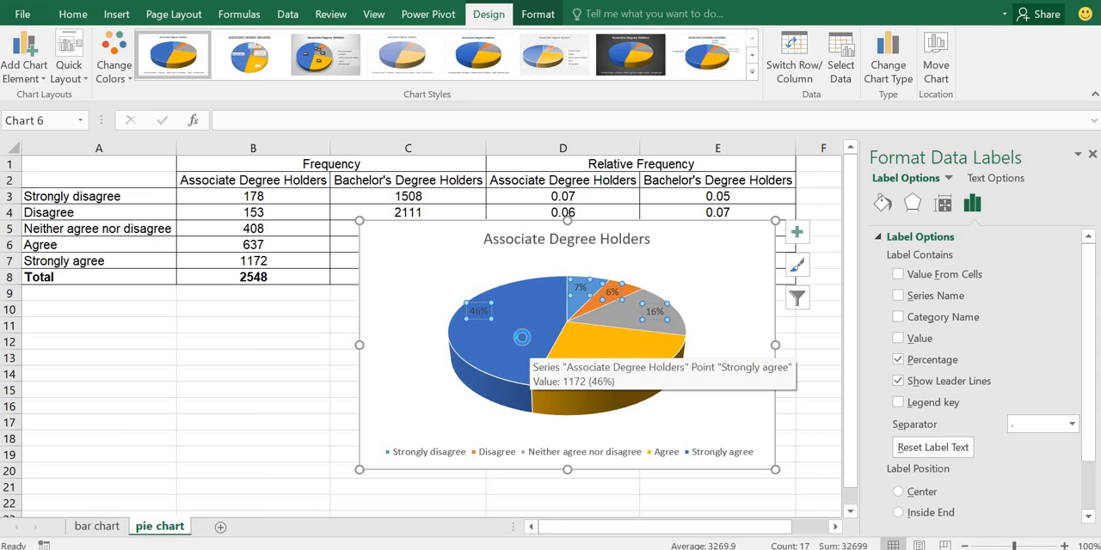
{"action": "left_click", "coordinate": [527, 339]}
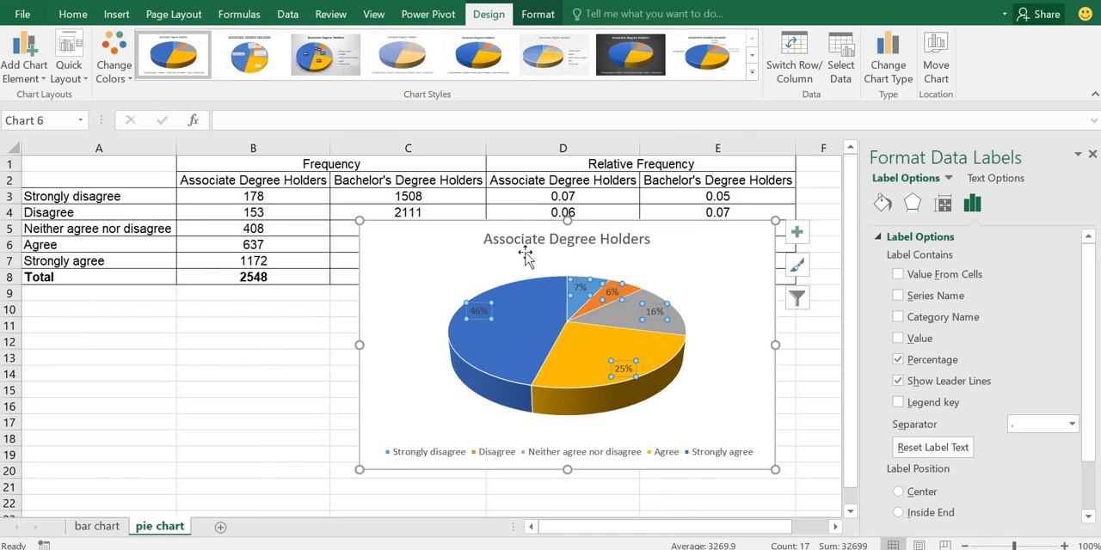
Step: Switch the pie chart's displayed series to Bachelor's Degree Holders and apply the filter
{"action": "left_click", "coordinate": [800, 303]}
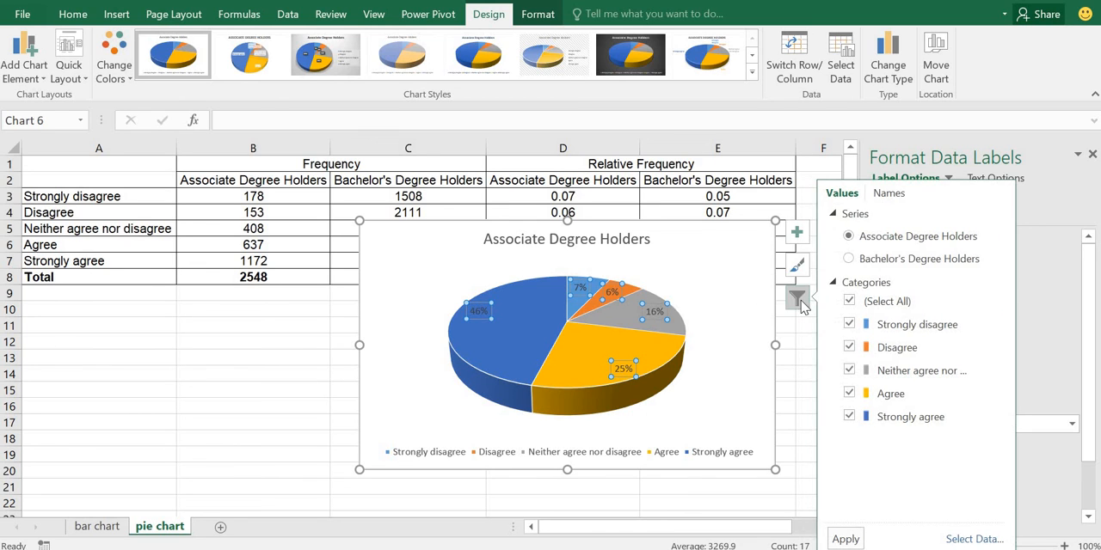
{"action": "left_click", "coordinate": [849, 260]}
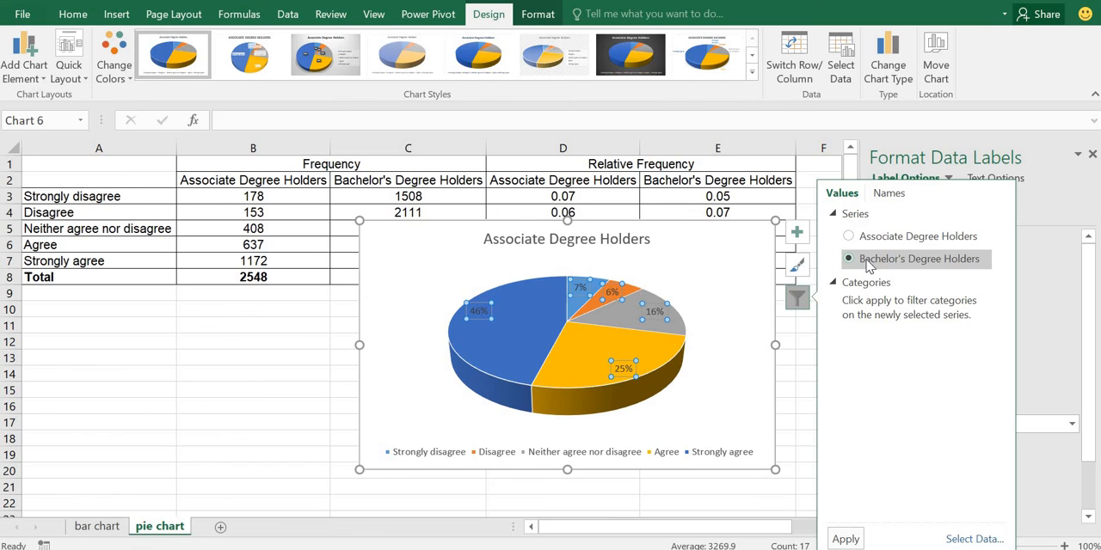
{"action": "left_click", "coordinate": [838, 536]}
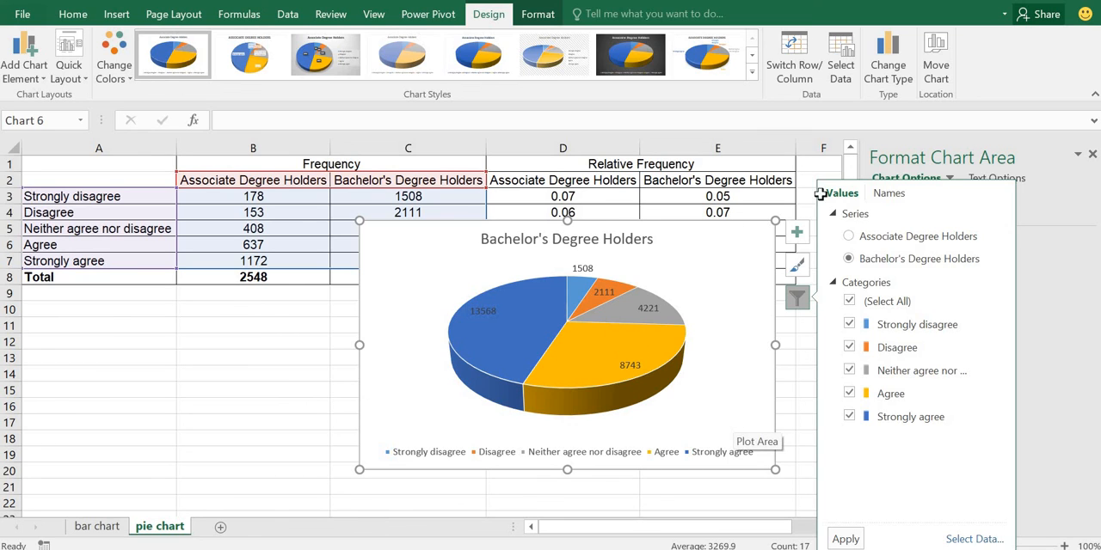
{"action": "left_click", "coordinate": [448, 280]}
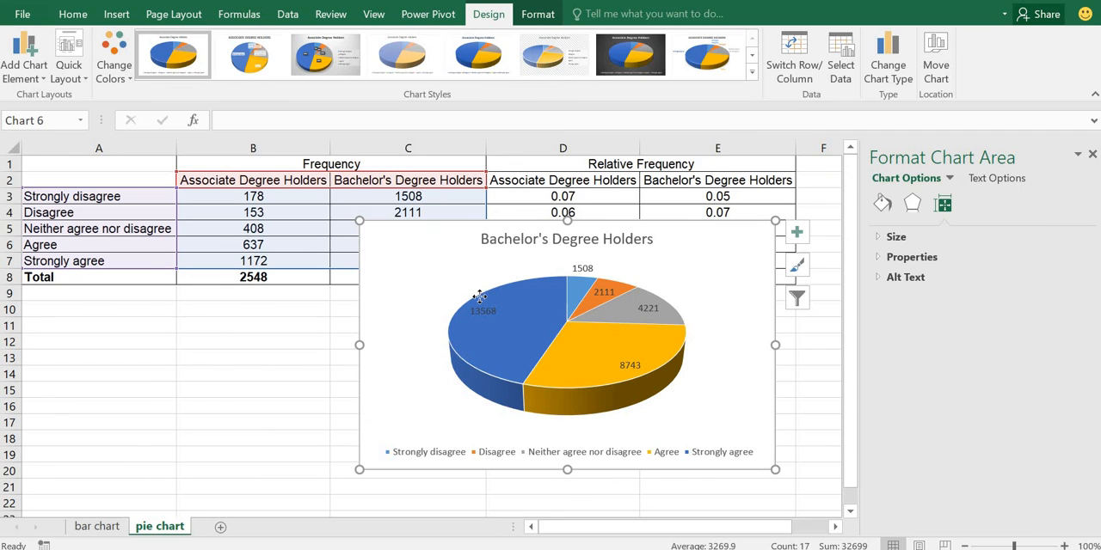
Step: Rotate the whole pie to a first slice angle of 135° and return the angle to 0°
{"action": "left_click", "coordinate": [508, 321]}
{"action": "left_click", "coordinate": [507, 321]}
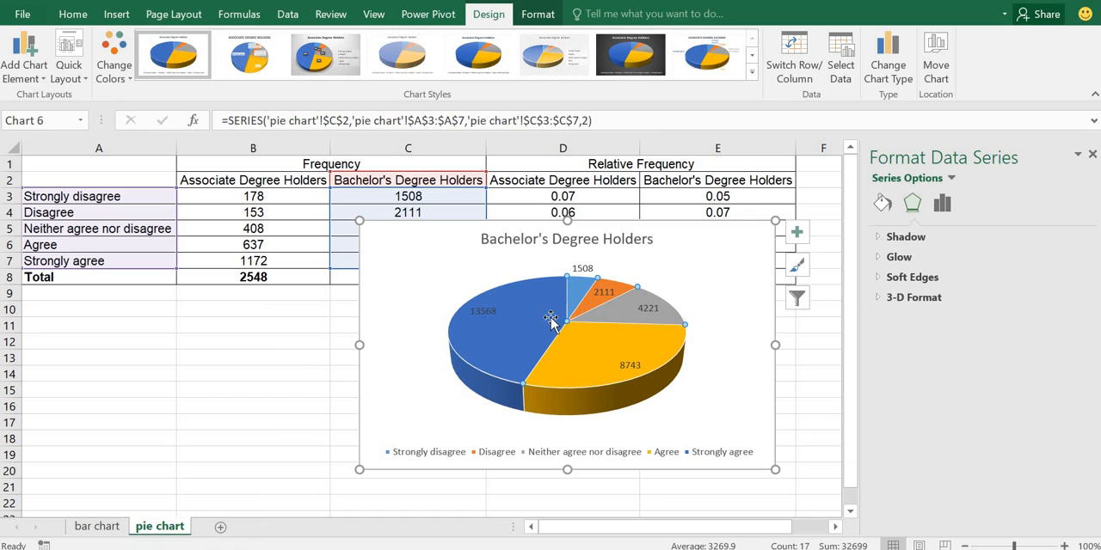
{"action": "left_click", "coordinate": [953, 181]}
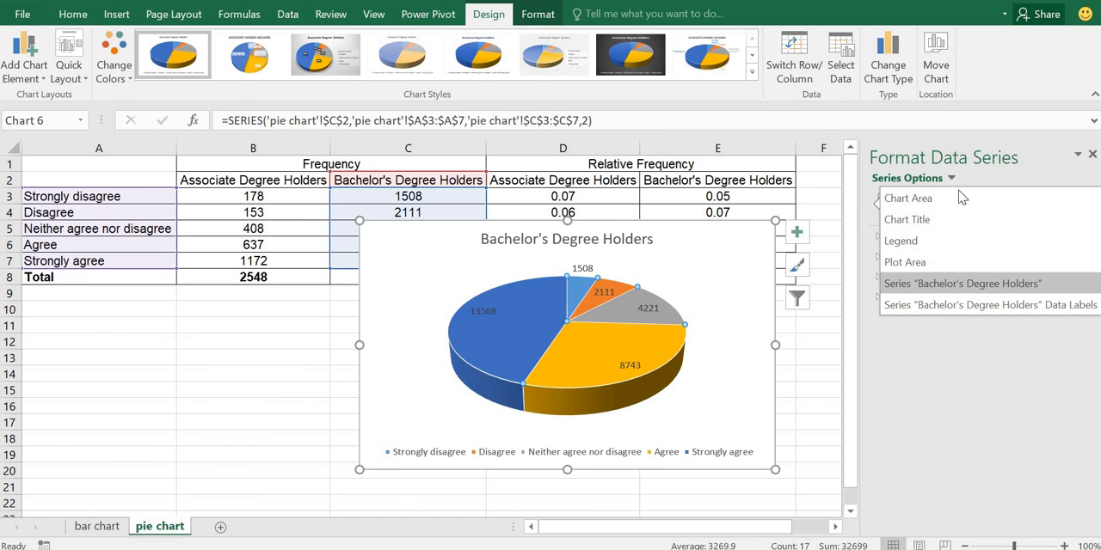
{"action": "left_click", "coordinate": [951, 179]}
{"action": "left_click", "coordinate": [942, 204]}
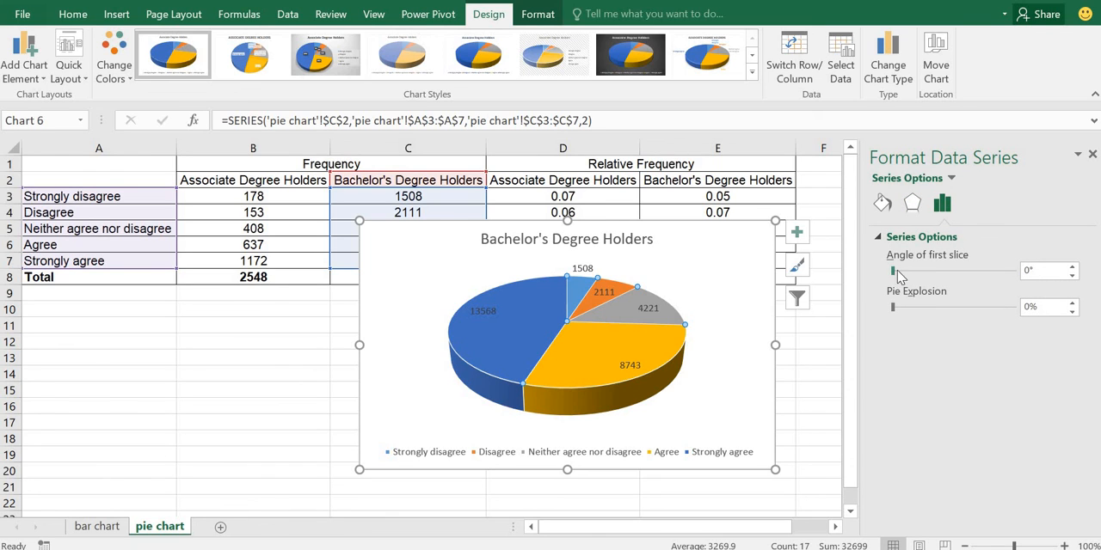
{"action": "left_click_drag", "start_coordinate": [899, 273], "coordinate": [924, 277]}
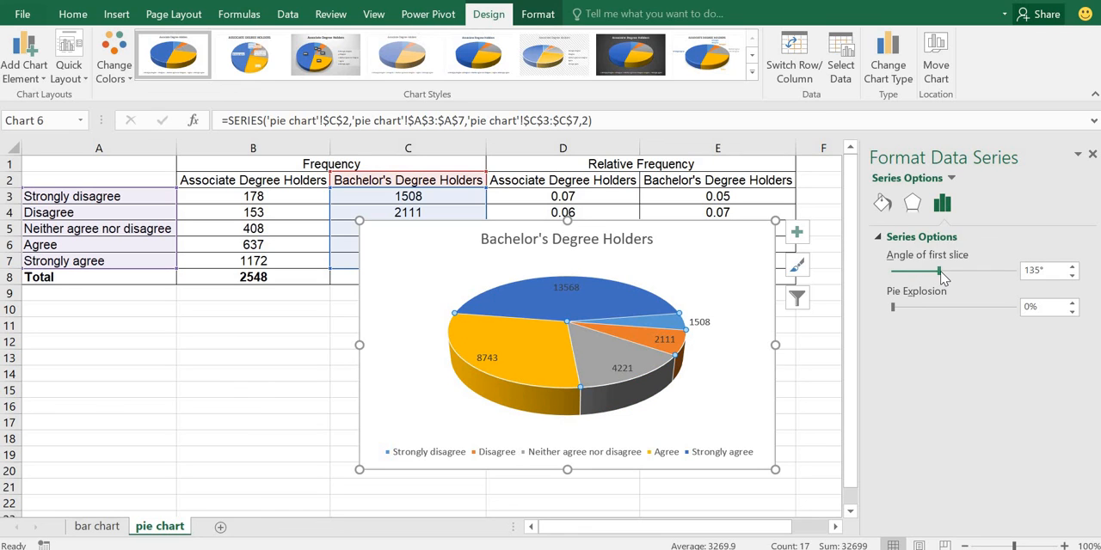
{"action": "left_click_drag", "start_coordinate": [944, 277], "coordinate": [896, 277]}
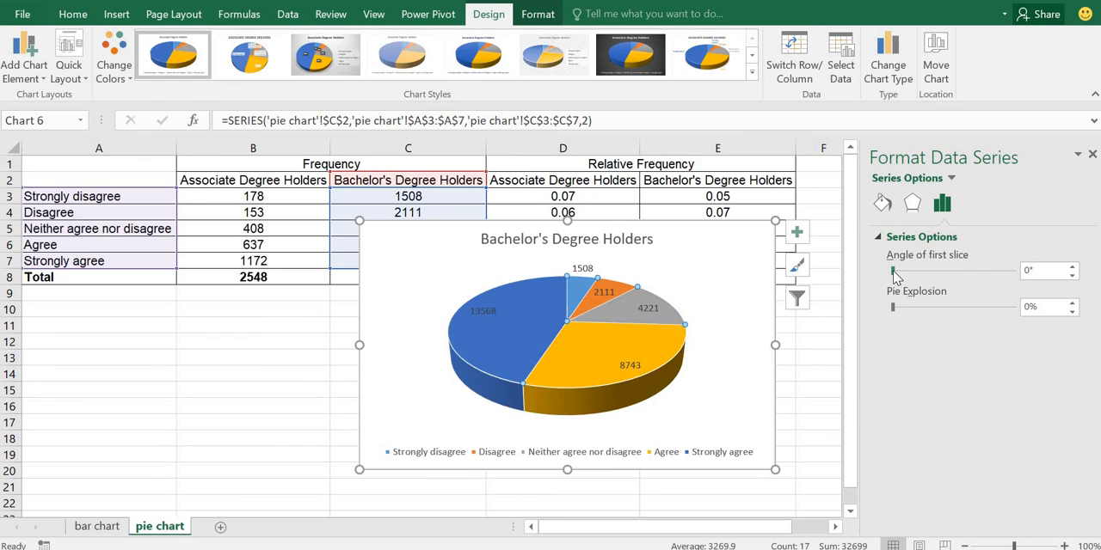
Step: Pull the Agree slice out of the pie with a point explosion of 41%
{"action": "left_click", "coordinate": [633, 316]}
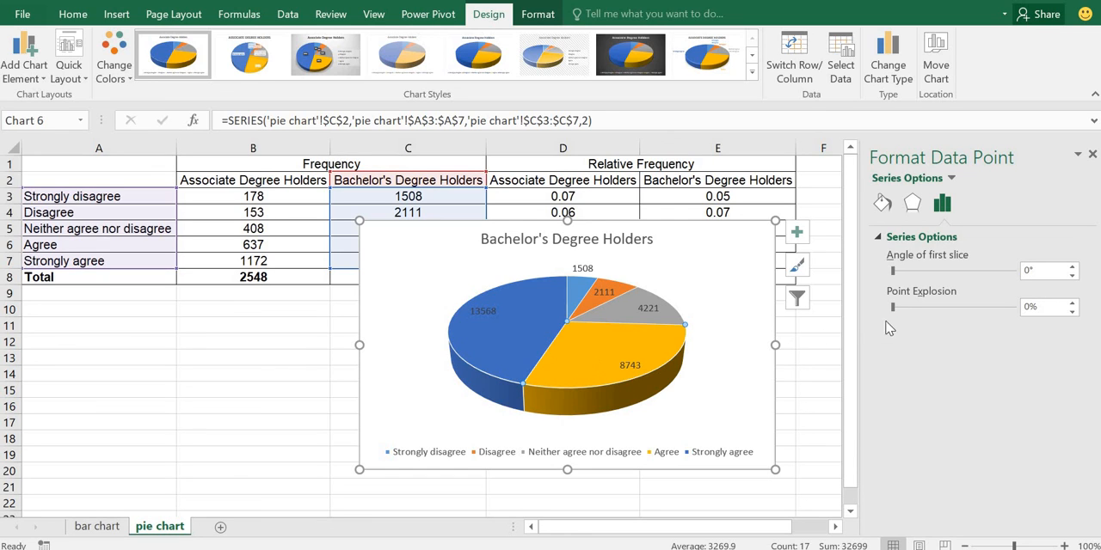
{"action": "left_click_drag", "start_coordinate": [895, 310], "coordinate": [918, 313]}
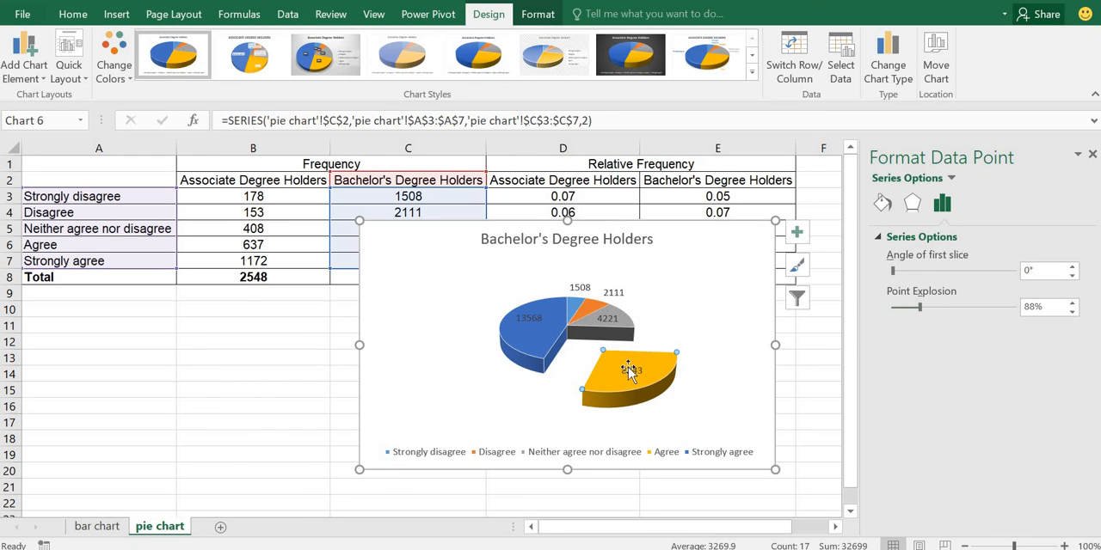
{"action": "left_click_drag", "start_coordinate": [921, 311], "coordinate": [905, 310]}
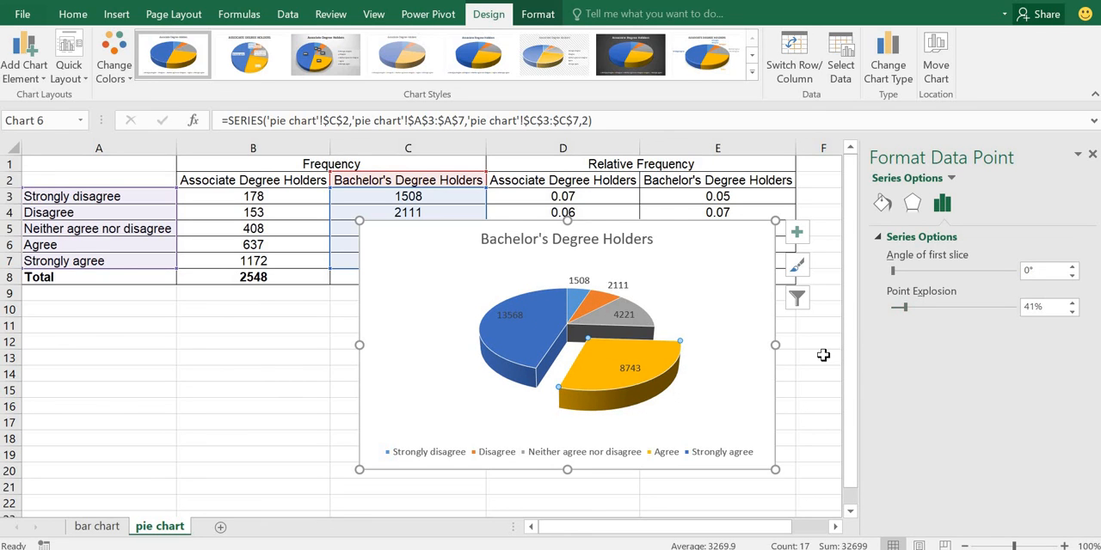